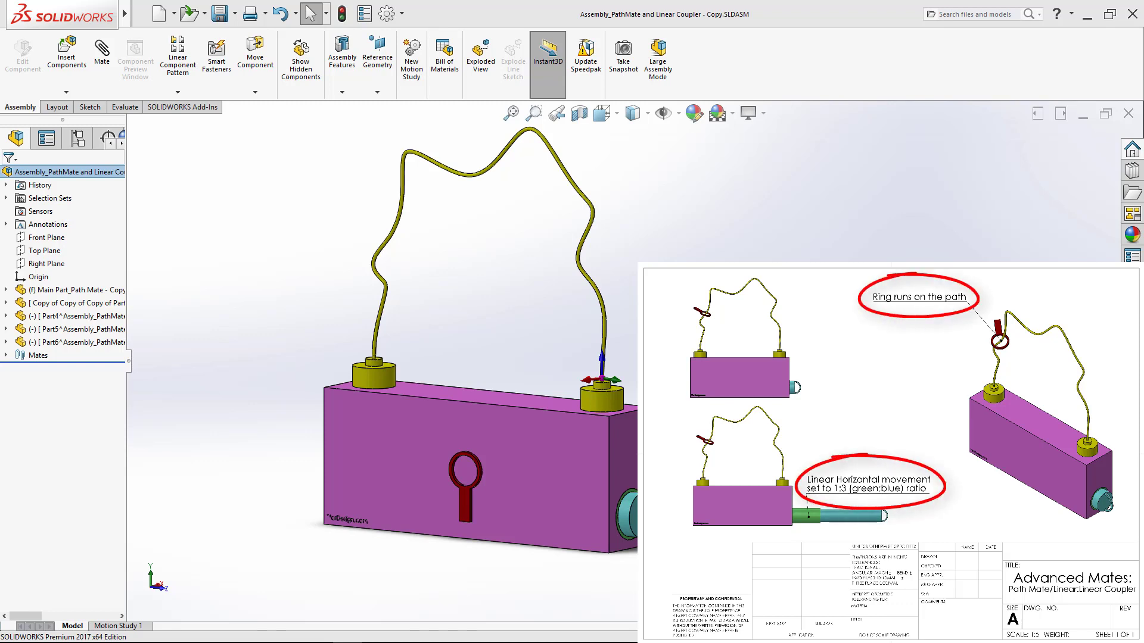
Drag the red ring off the box's front face up beside the left post
click(453, 505)
drag(452, 505, 311, 366)
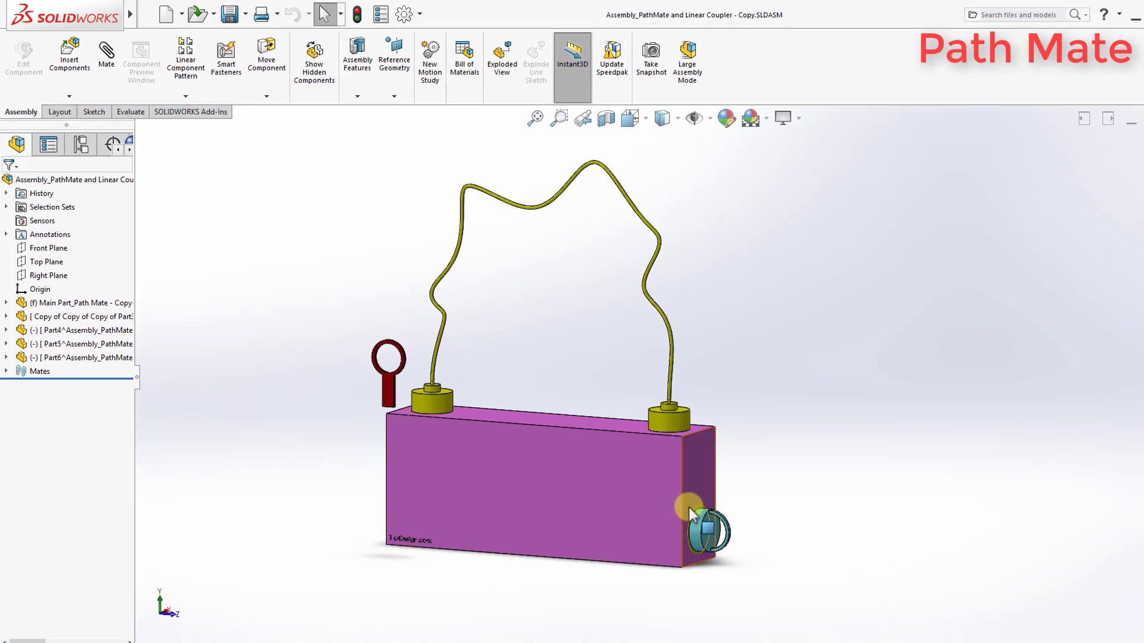
Start a new mate using the Path Mate advanced type, then zoom in on the model
click(113, 62)
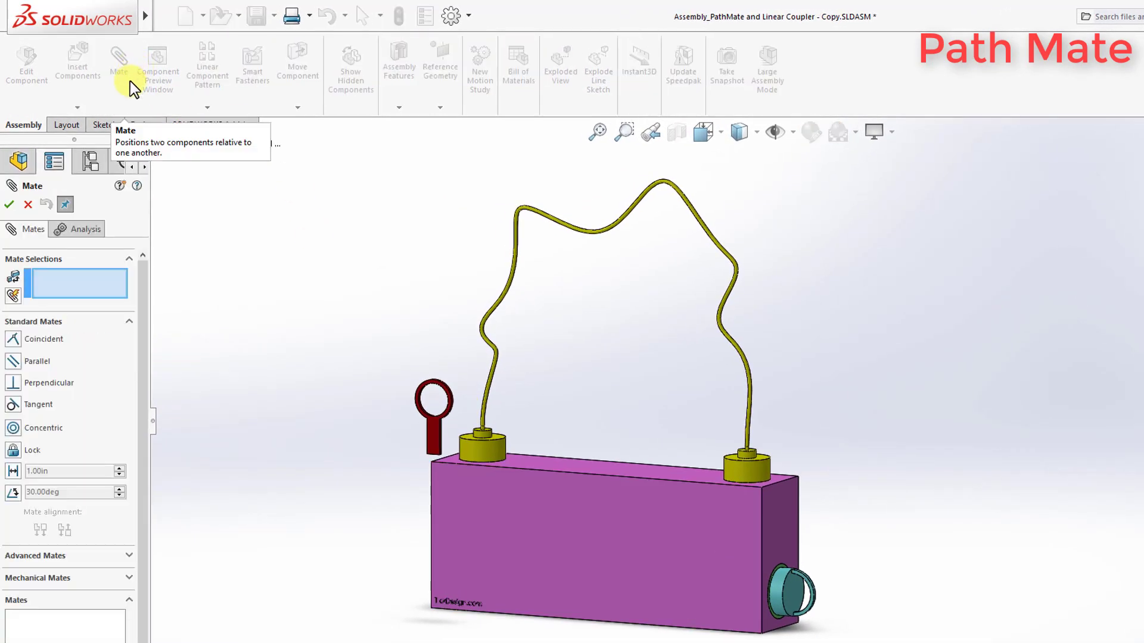
click(129, 556)
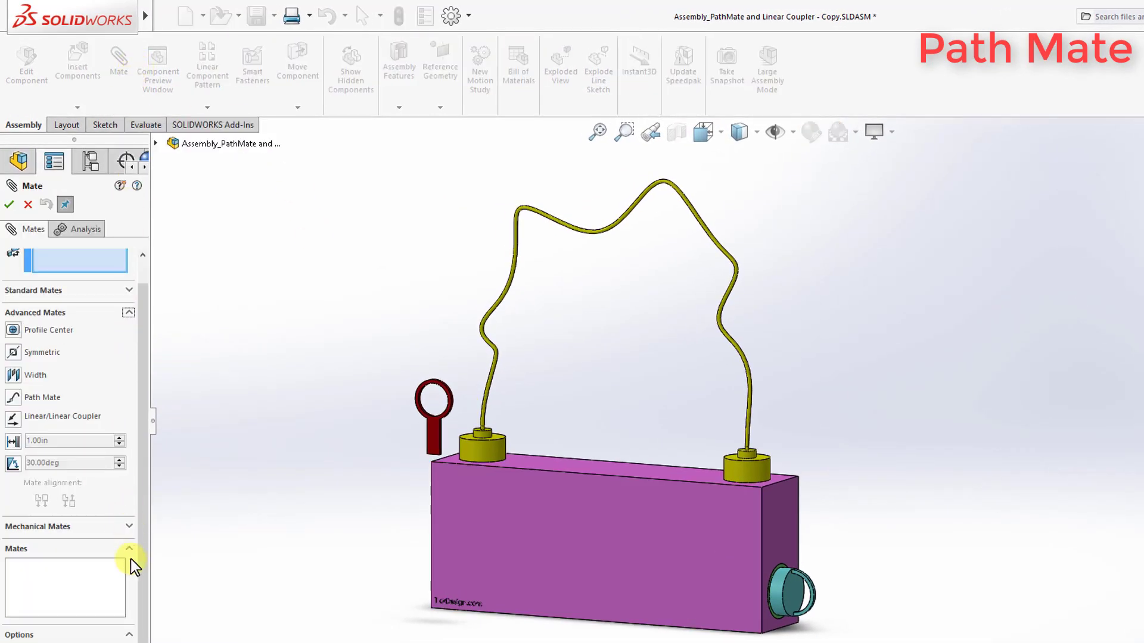
click(14, 399)
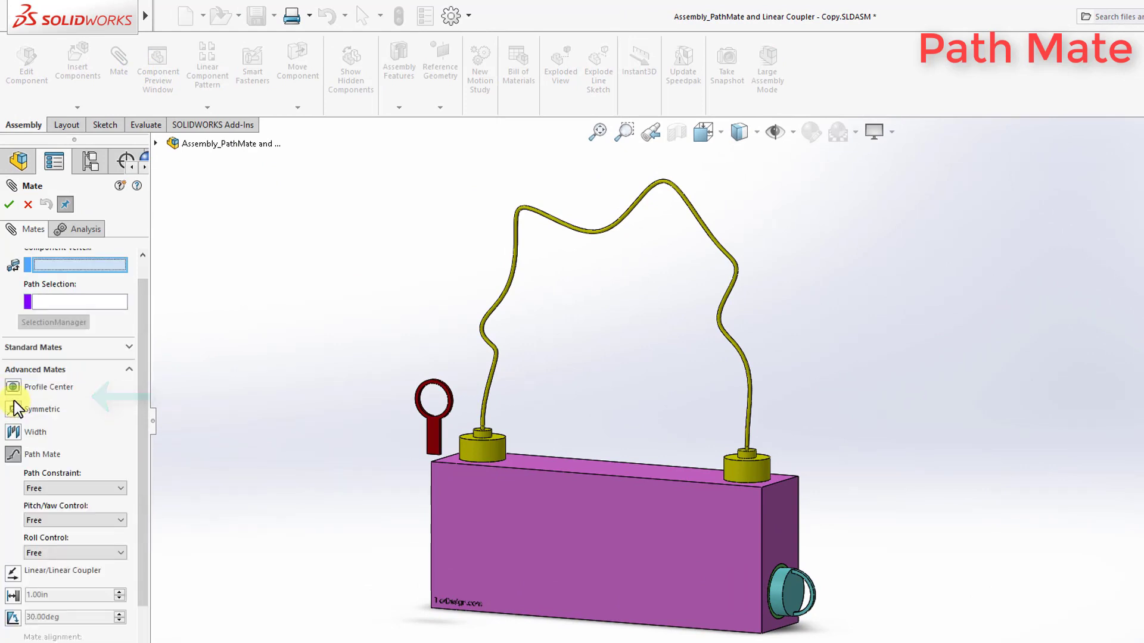
scroll(77, 402, up, 1)
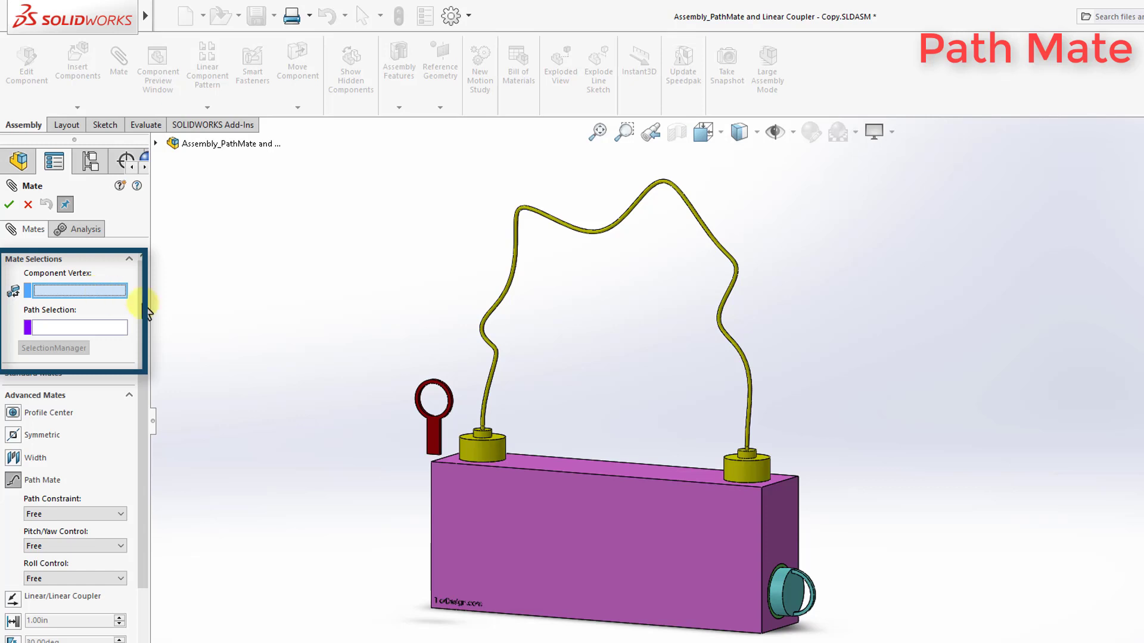
scroll(557, 427, down, 2)
scroll(513, 424, down, 1)
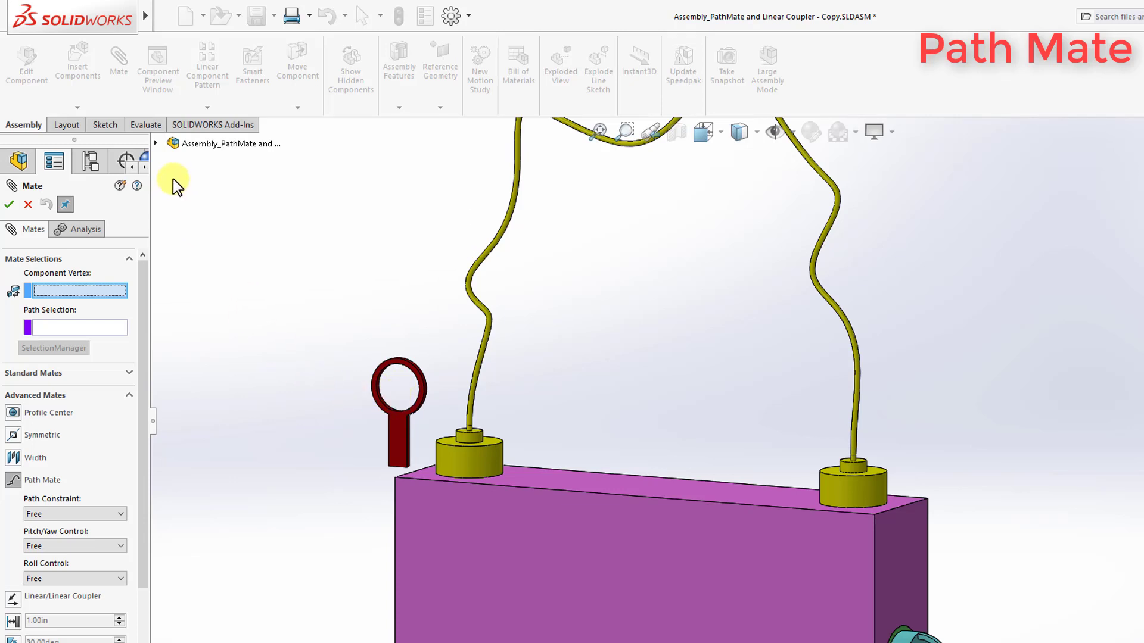
Pick Part6's Origin from the flyout tree as the Path Mate's component vertex
click(157, 144)
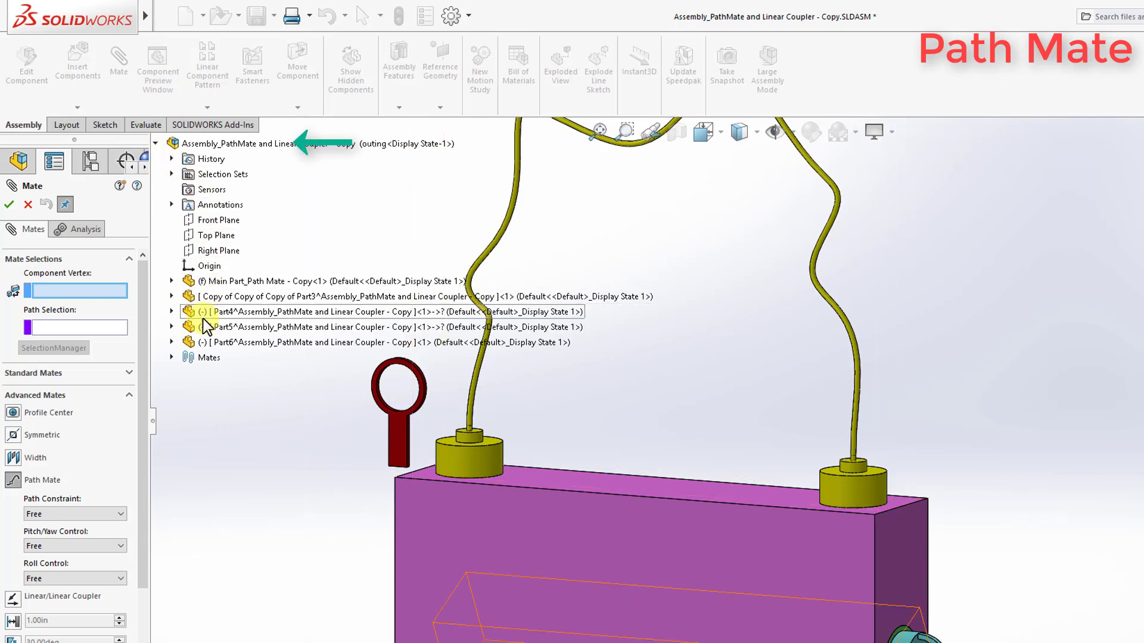
click(172, 343)
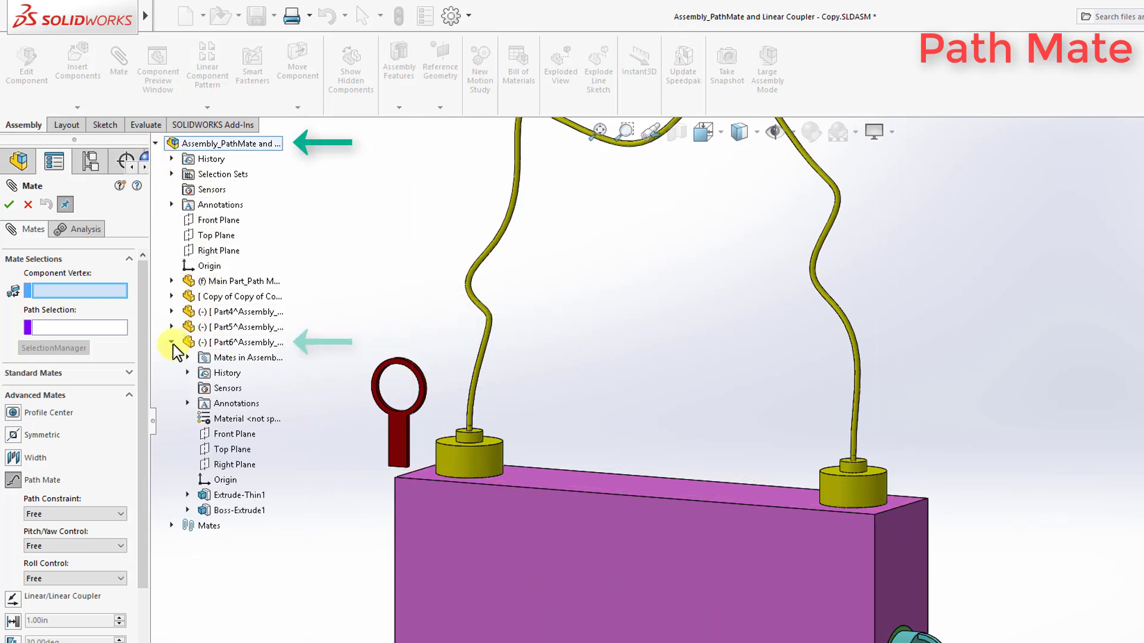
click(224, 483)
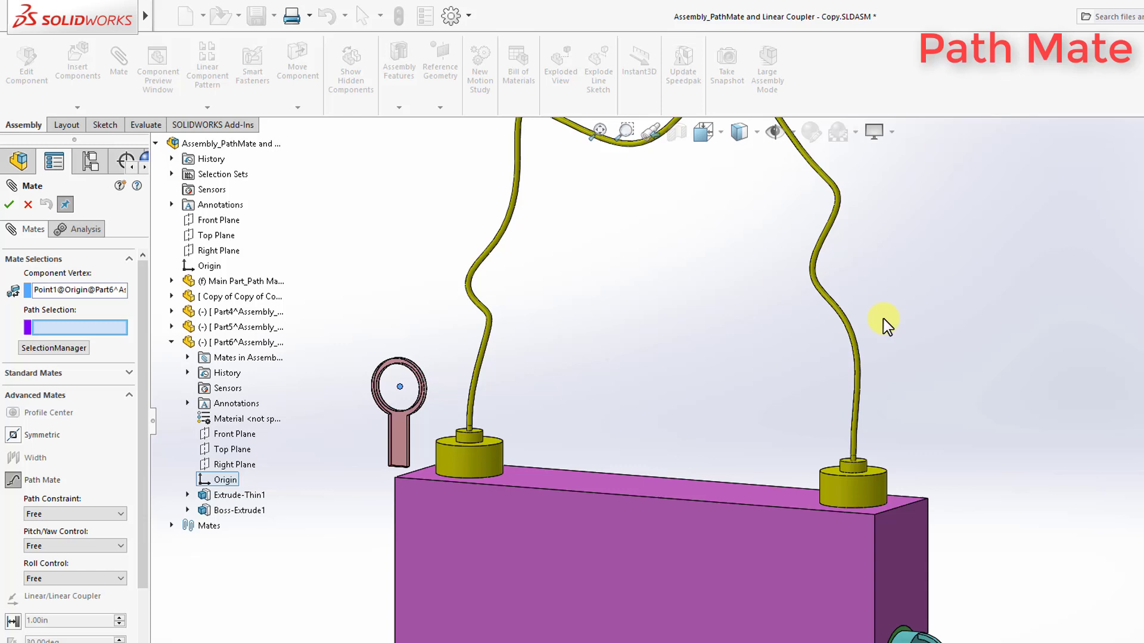
scroll(884, 320, up, 1)
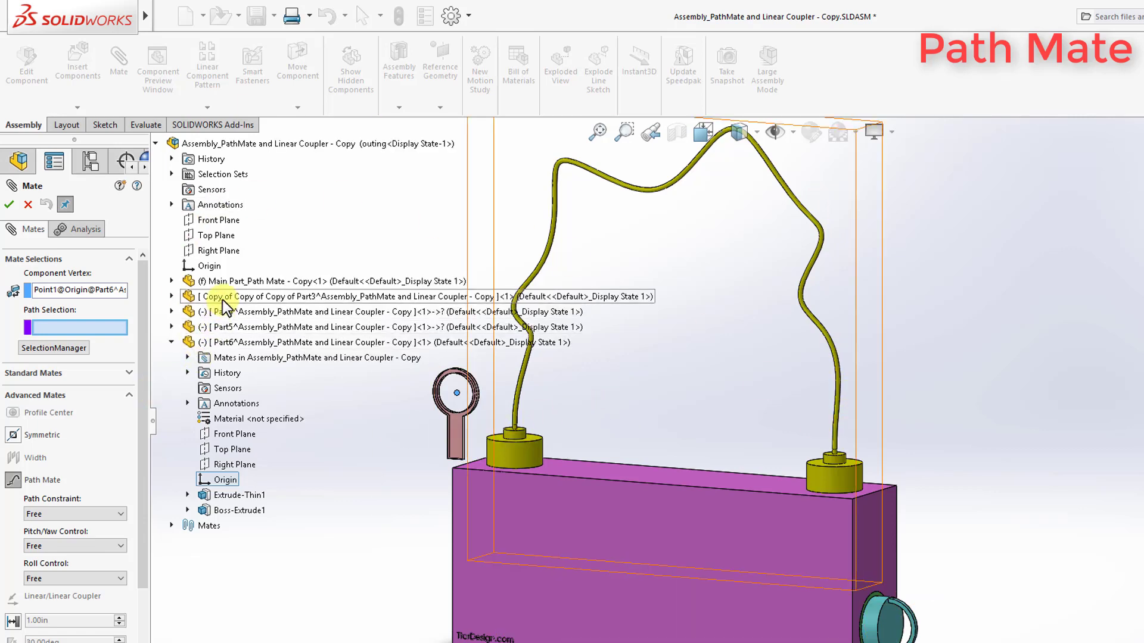
Use the Sketch3 spline under Copy of Copy of Part3 > Sweep7 as the path
click(171, 296)
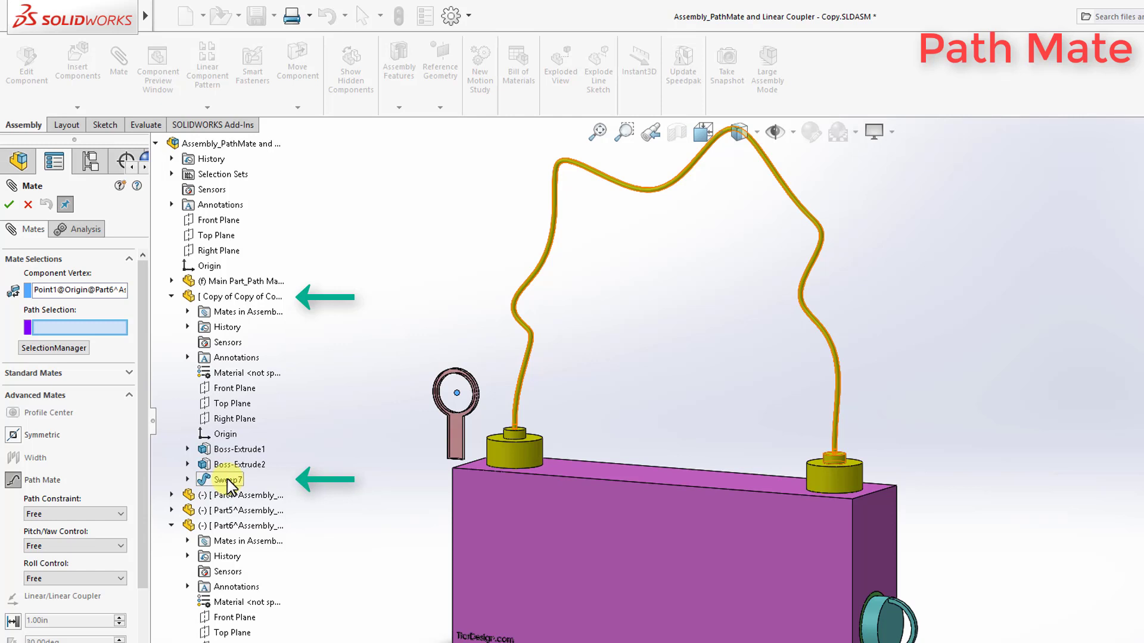
click(188, 479)
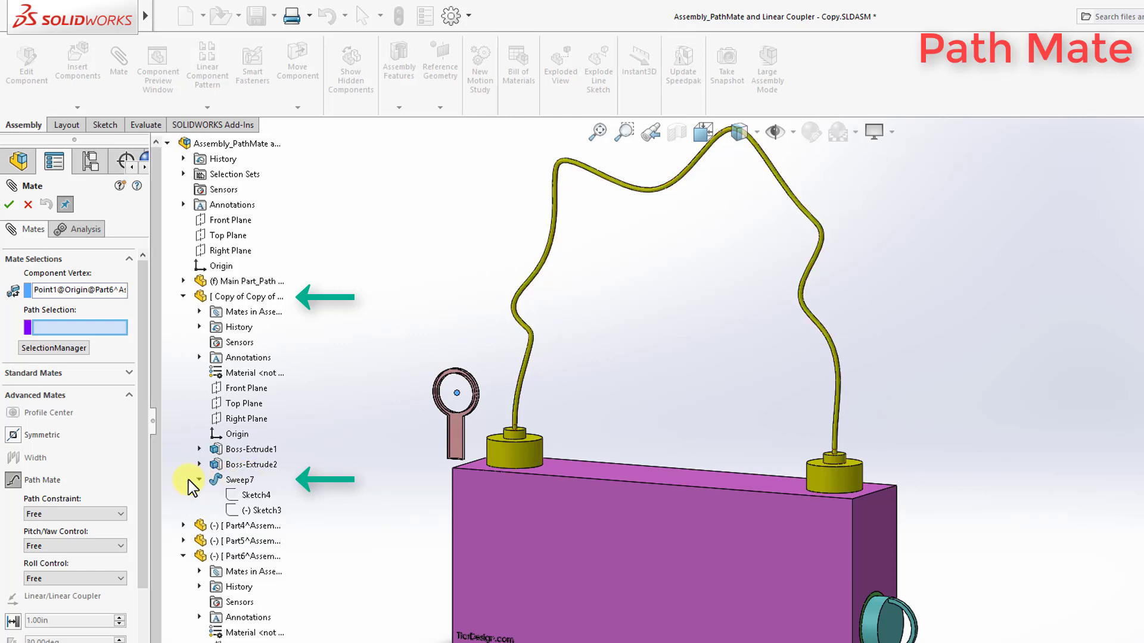
click(267, 513)
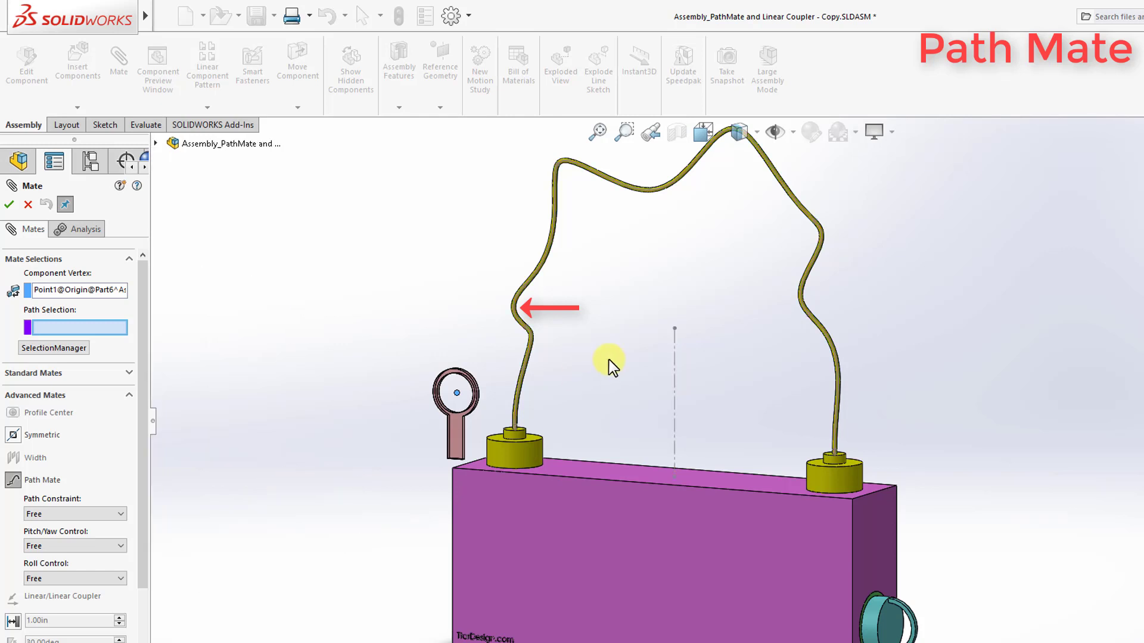
click(532, 345)
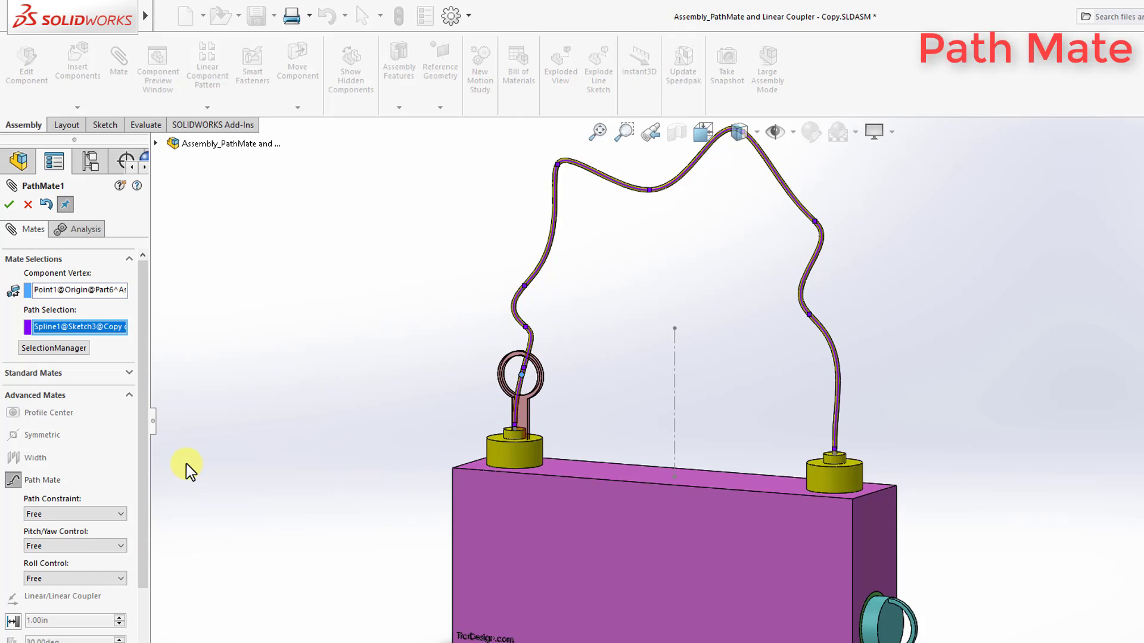
Accept the path mate and slide the ring along the wire toward its top
click(9, 206)
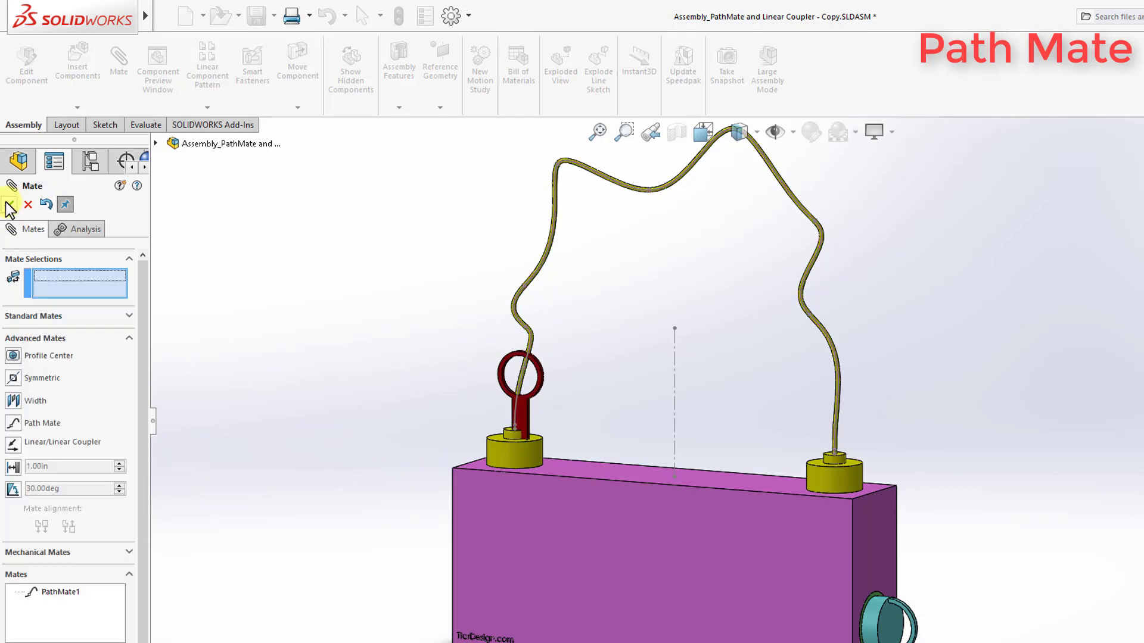
click(9, 206)
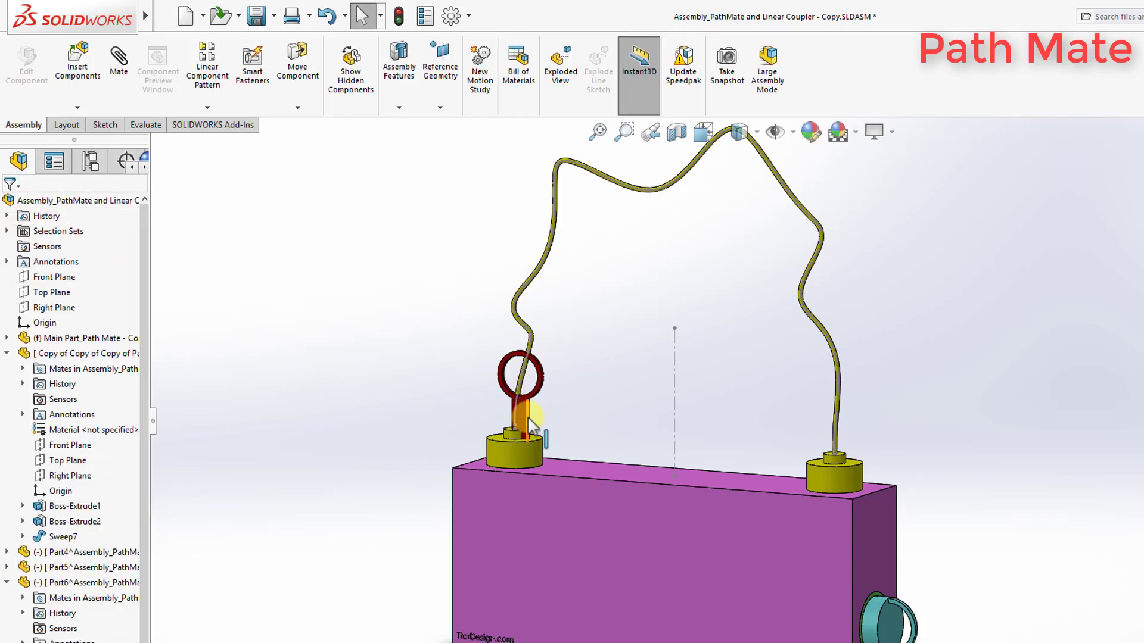
drag(545, 417, 582, 324)
middle_drag(582, 324, 653, 423)
drag(635, 422, 574, 171)
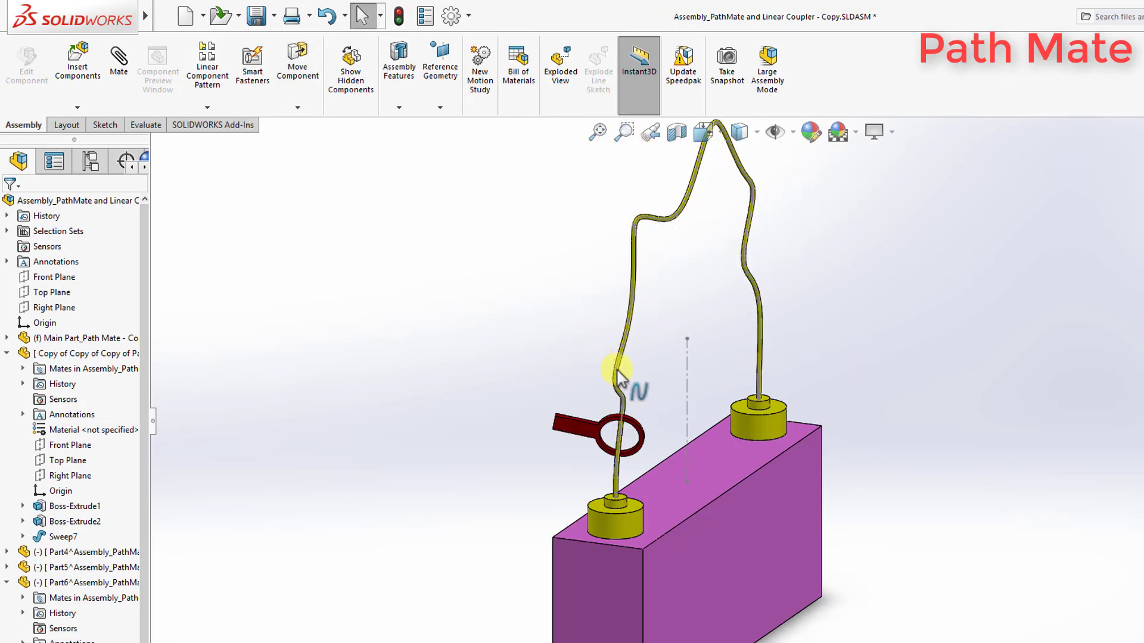
Hide the wire's sketch, turn the view frontally, and spin the ring so its handle points right
click(620, 376)
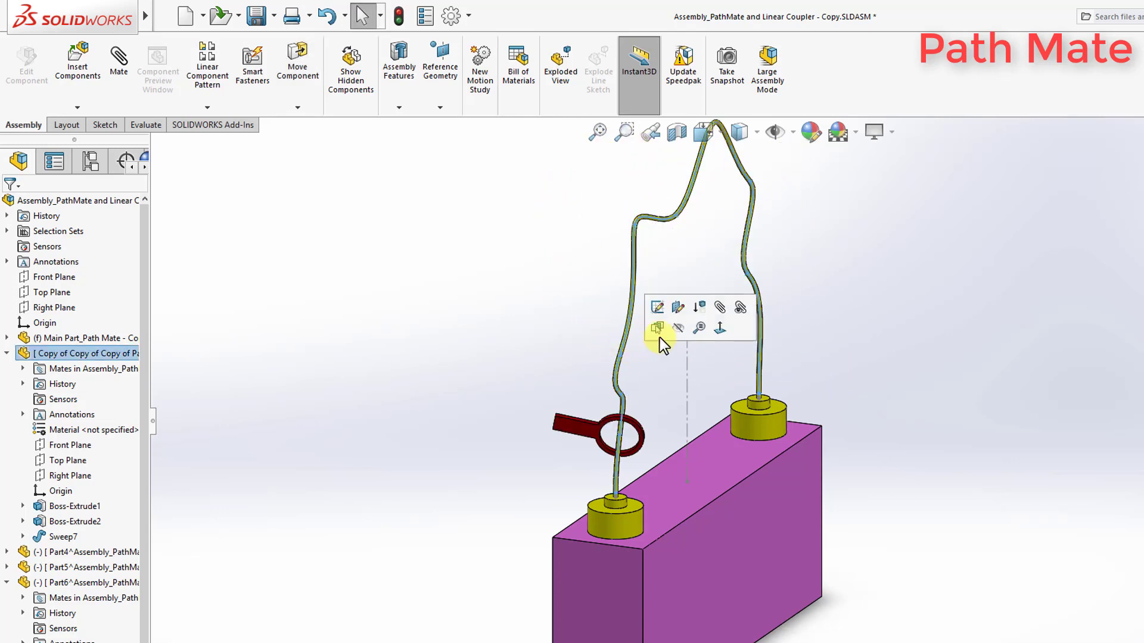
click(684, 328)
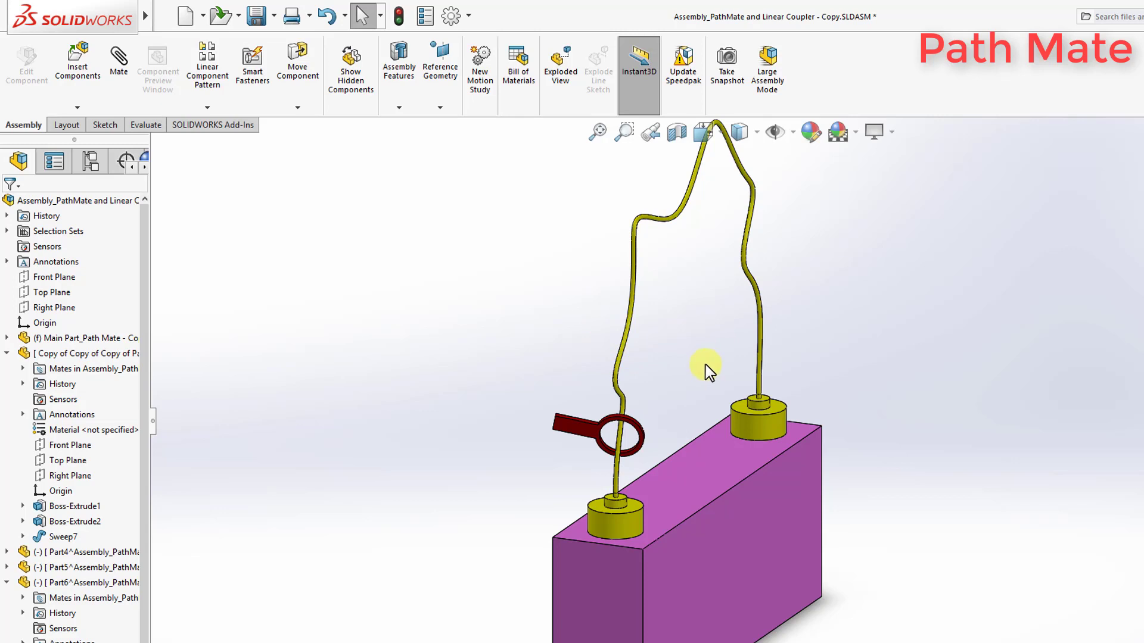
middle_drag(705, 365, 672, 350)
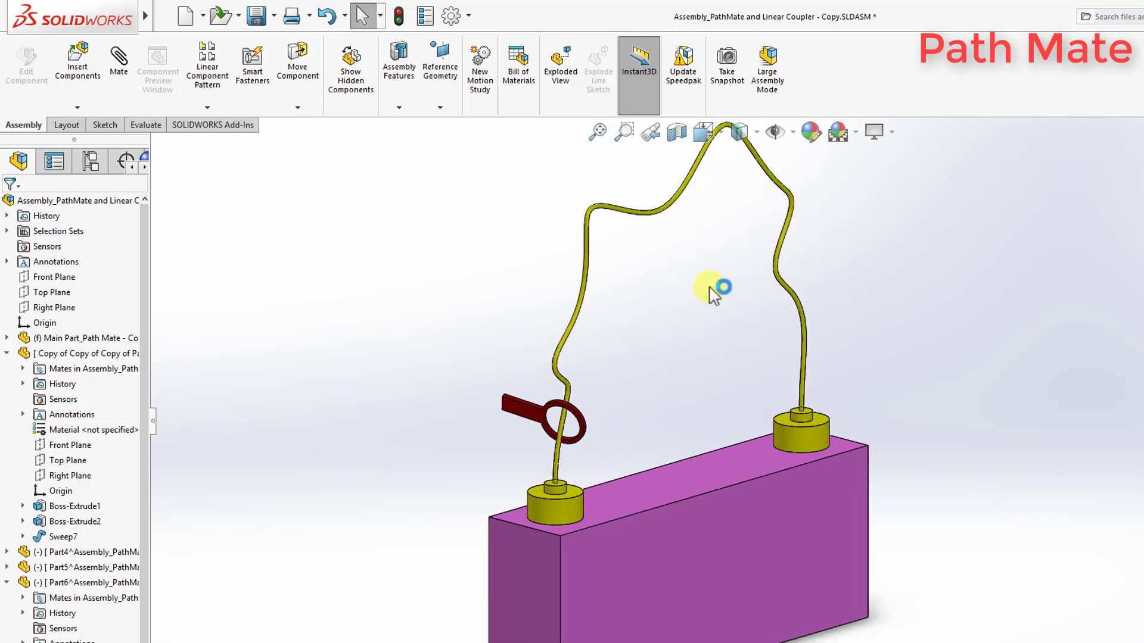
drag(524, 408, 649, 398)
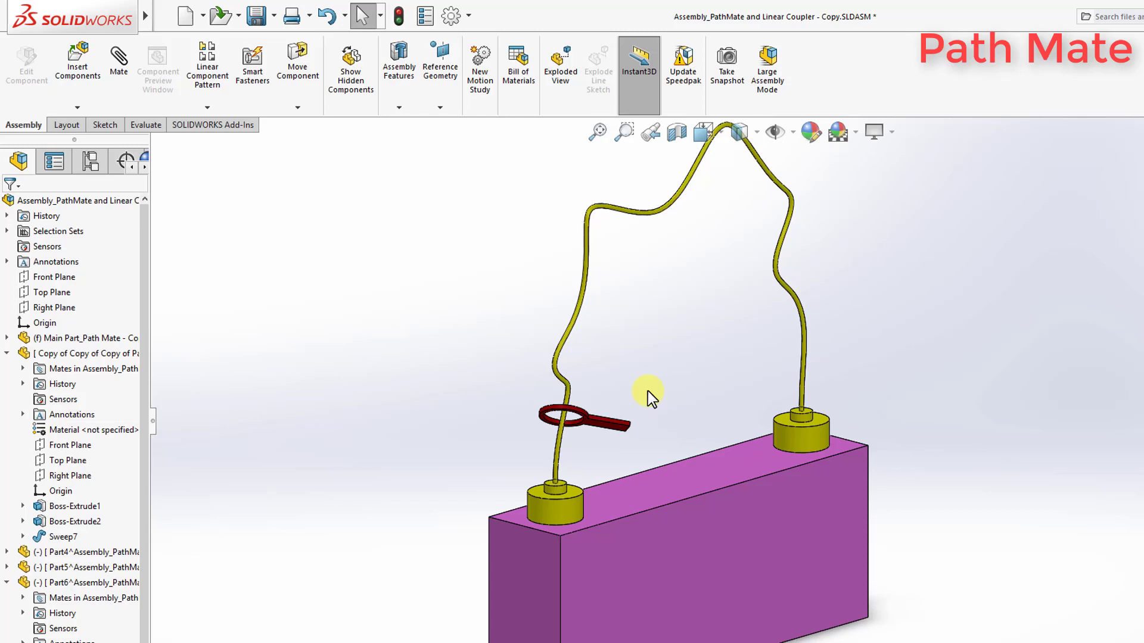
Edit PathMate1 from the Mates folder and scroll down to its Path Constraint settings
click(7, 354)
click(6, 399)
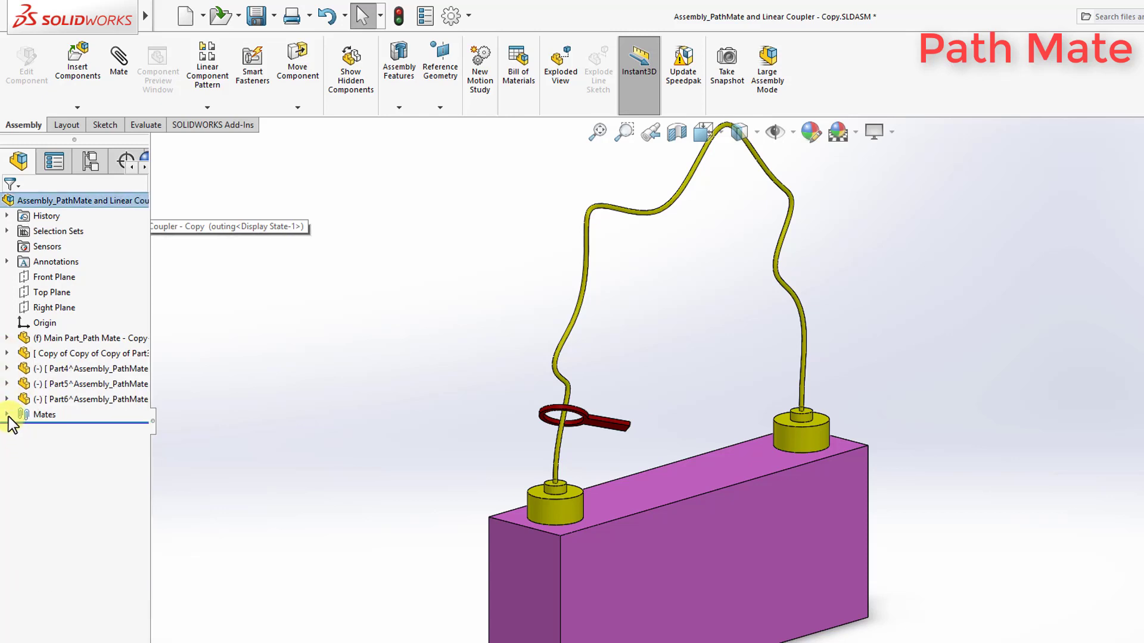
click(6, 415)
click(64, 552)
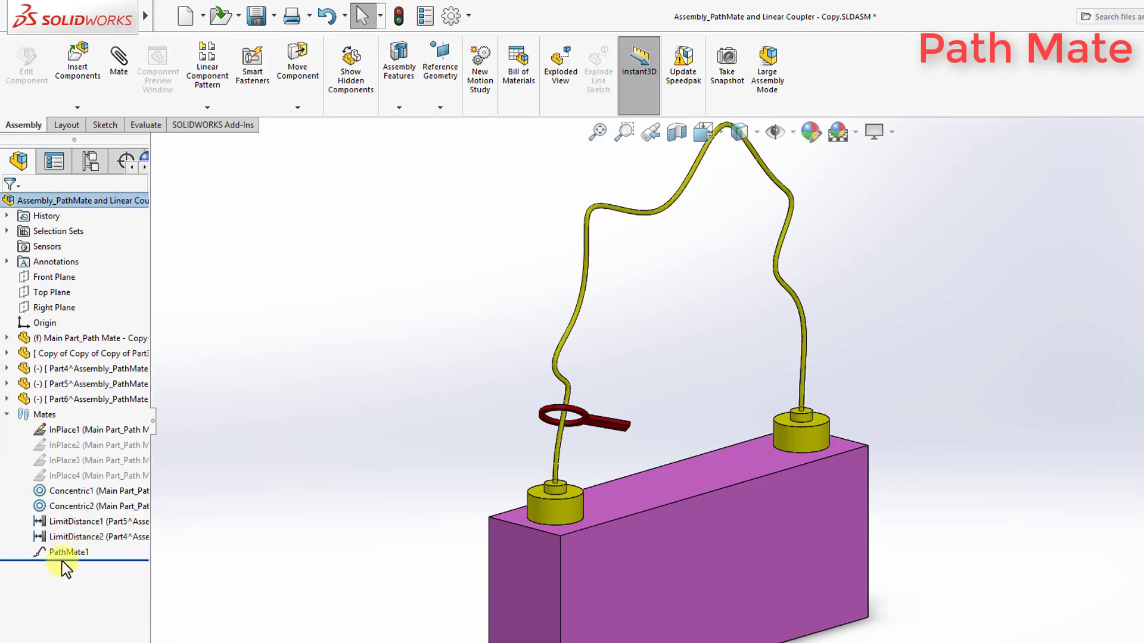
click(70, 555)
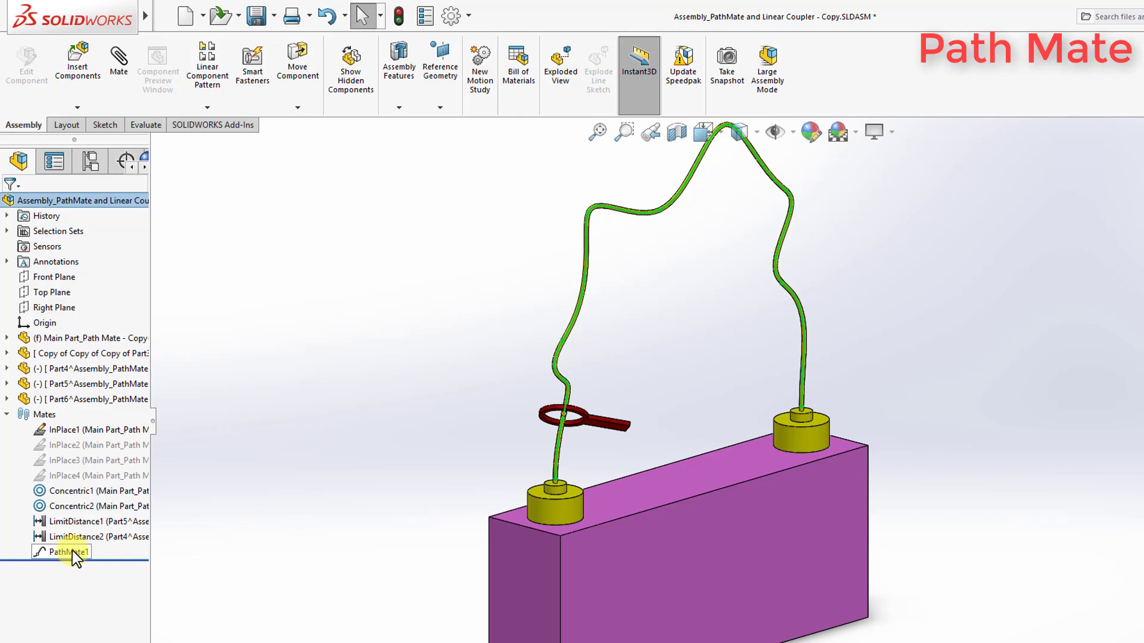
click(72, 552)
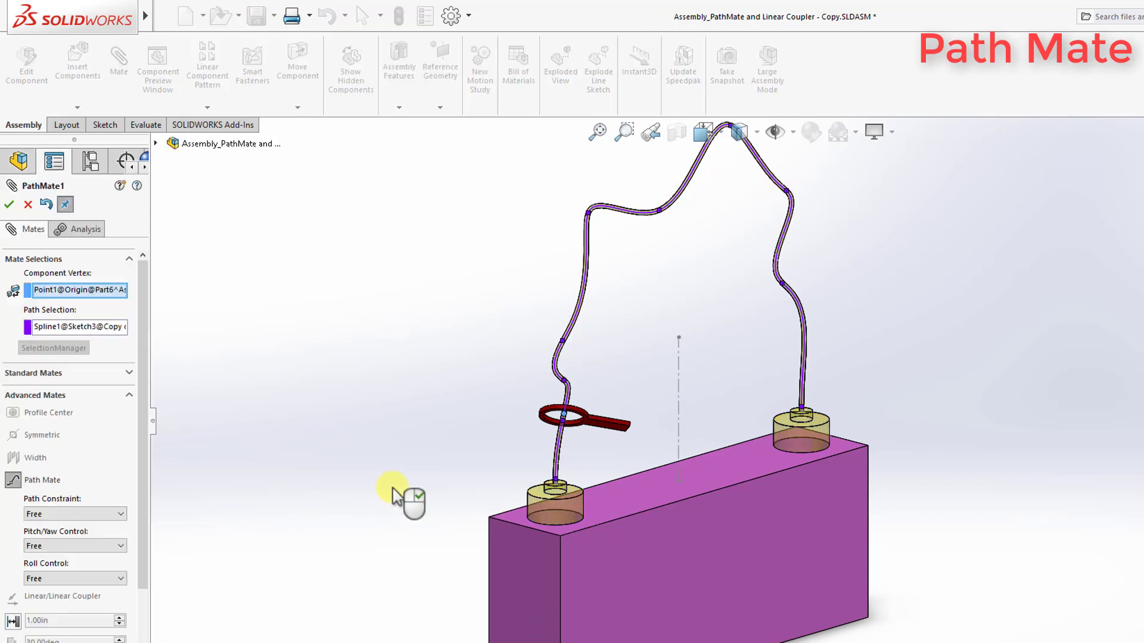
scroll(41, 374, down, 3)
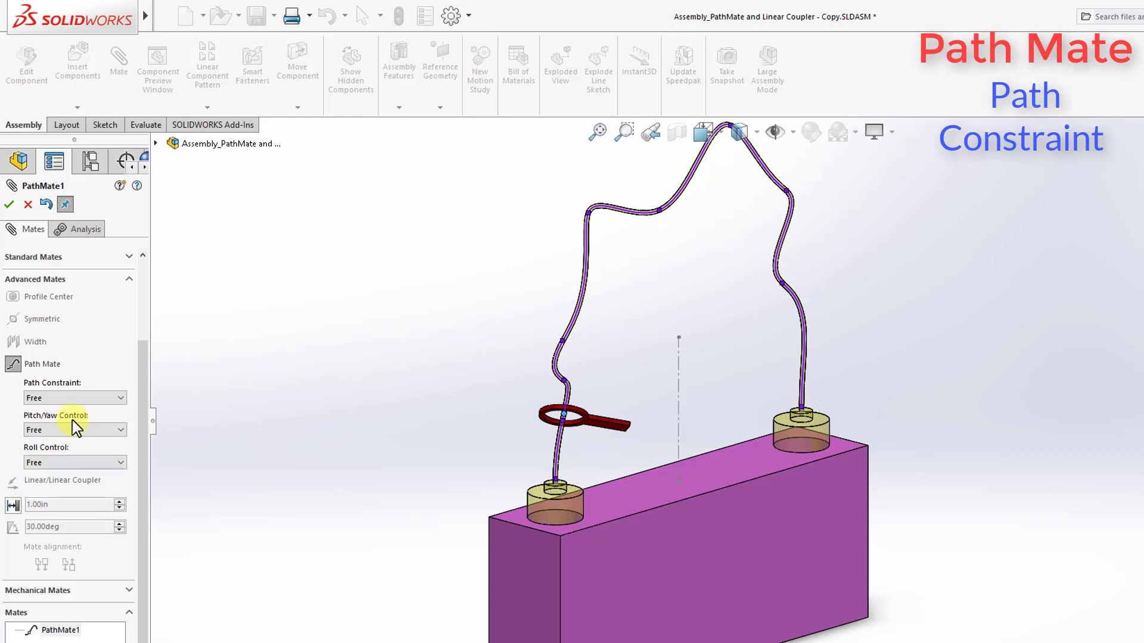
Constrain PathMate1 to a Distance Along Path of 4.00in and accept the mate
click(96, 398)
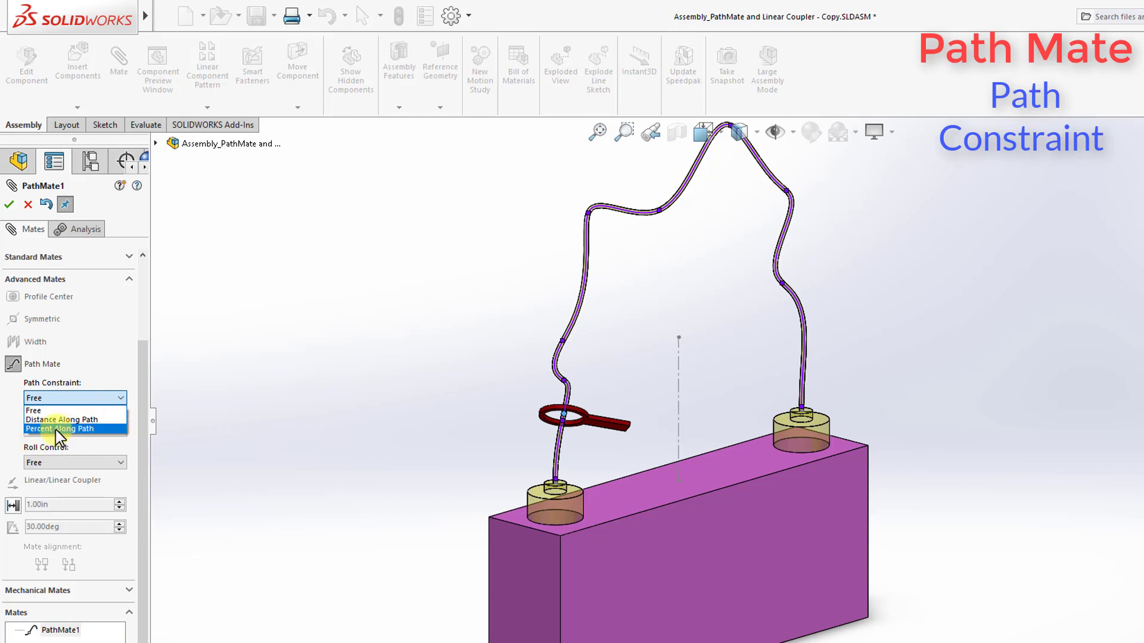
click(95, 419)
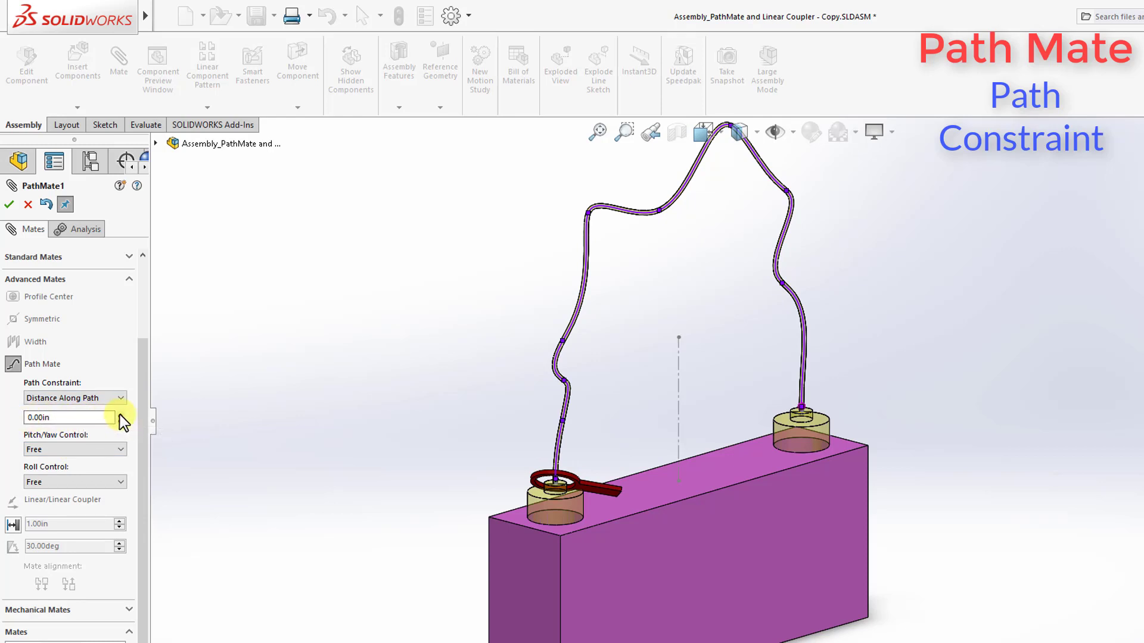
double_click(83, 419)
text(4)
key(Return)
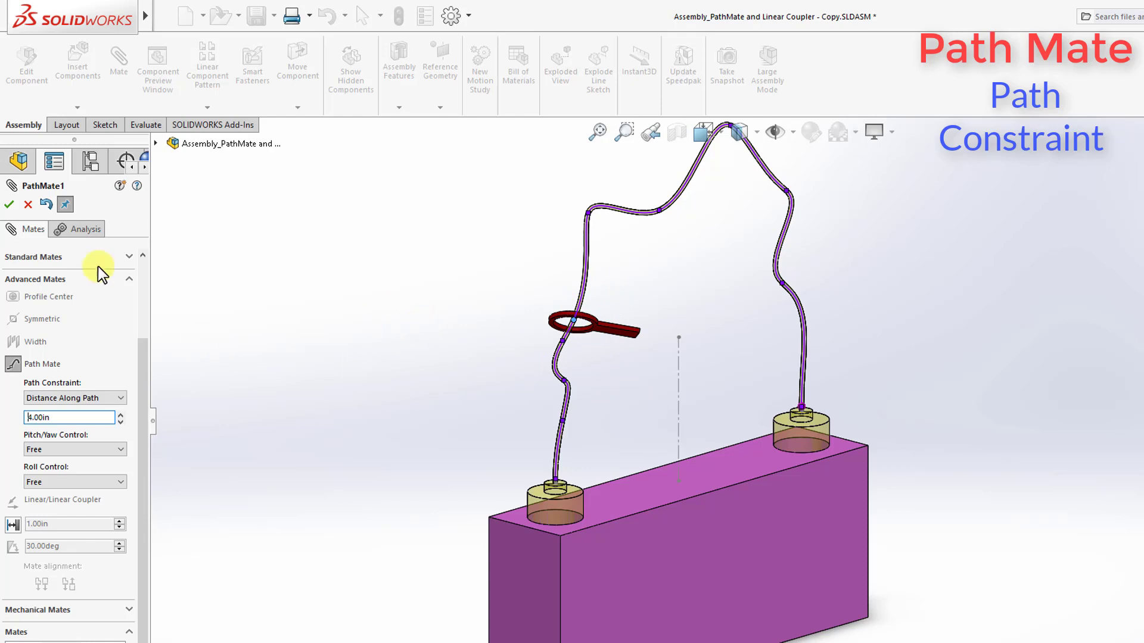
click(8, 206)
Slide the ring up the wire, then edit PathMate1 to use Percent Along Path
click(6, 209)
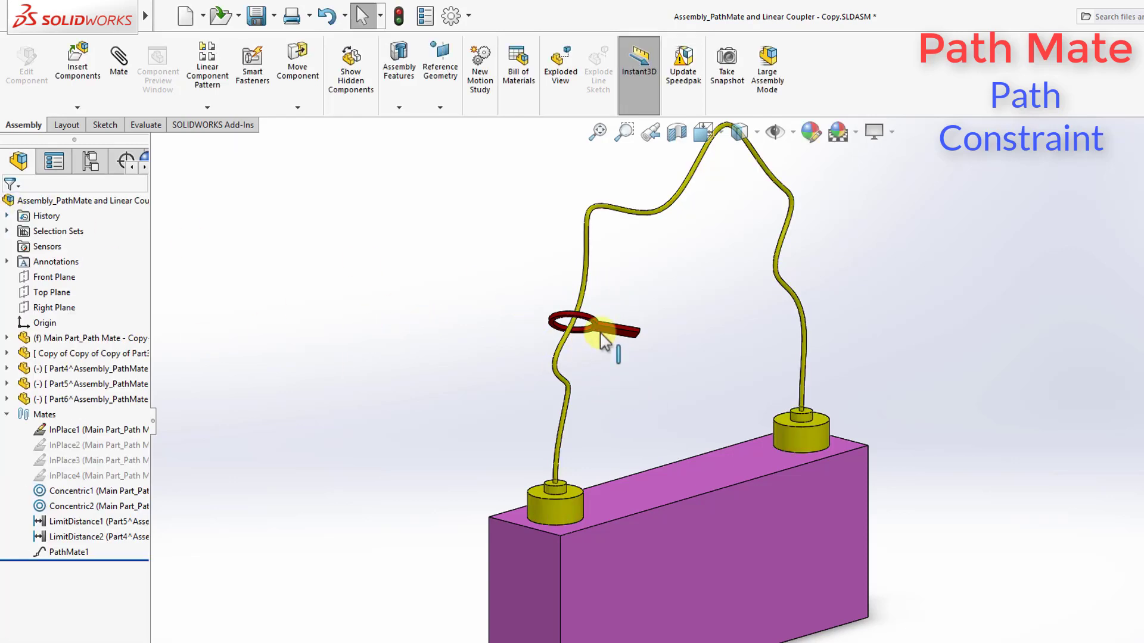
drag(605, 334, 646, 361)
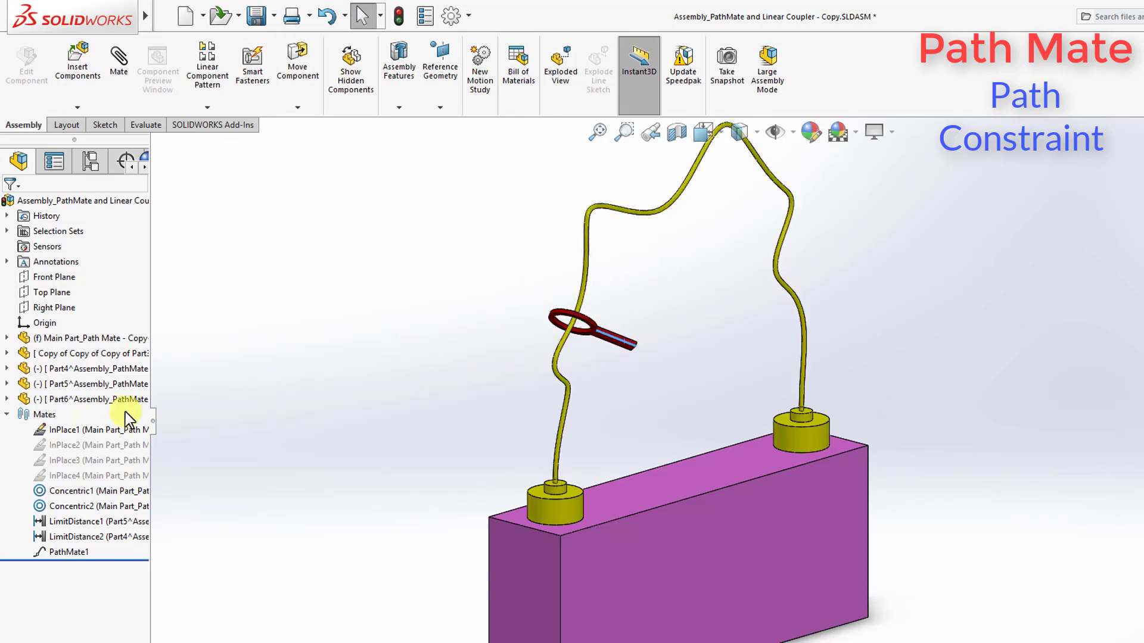
click(78, 554)
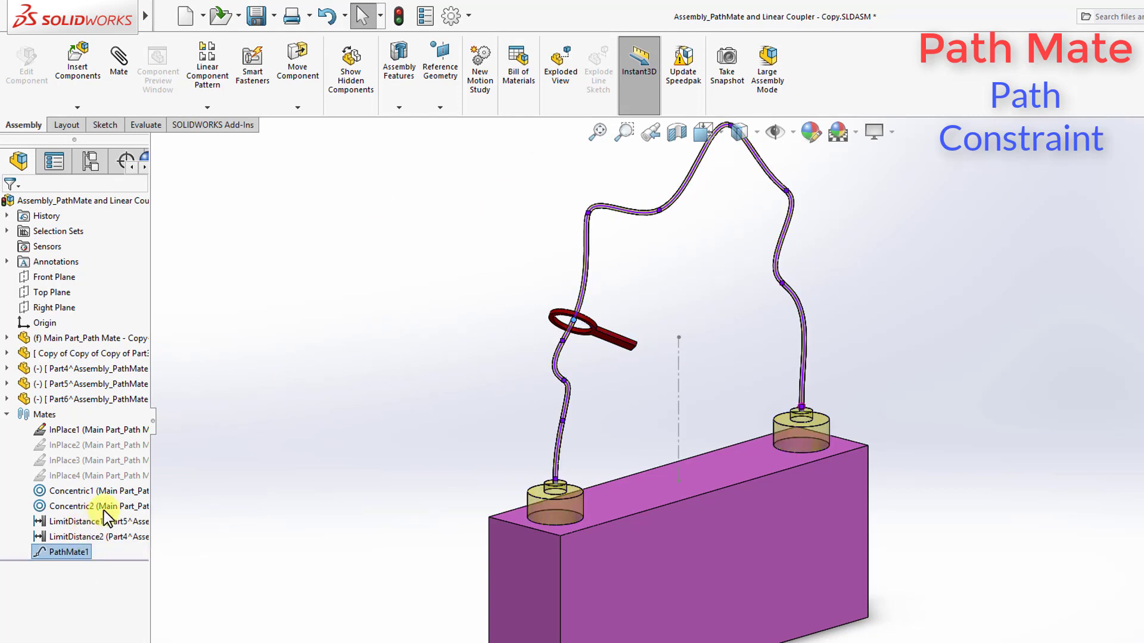
click(106, 516)
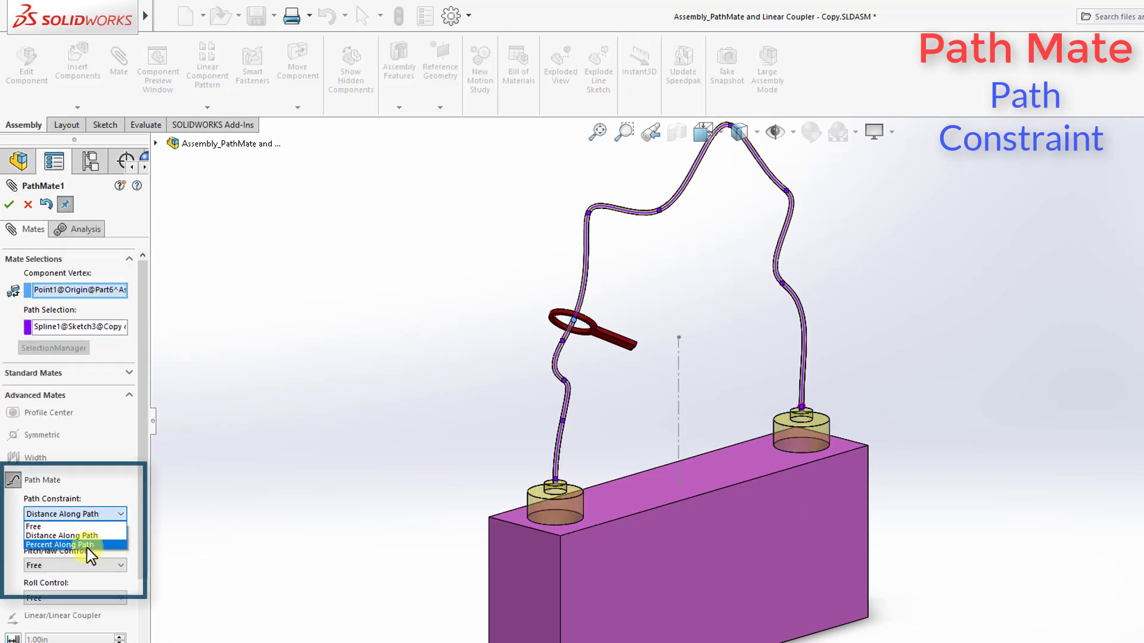
click(102, 544)
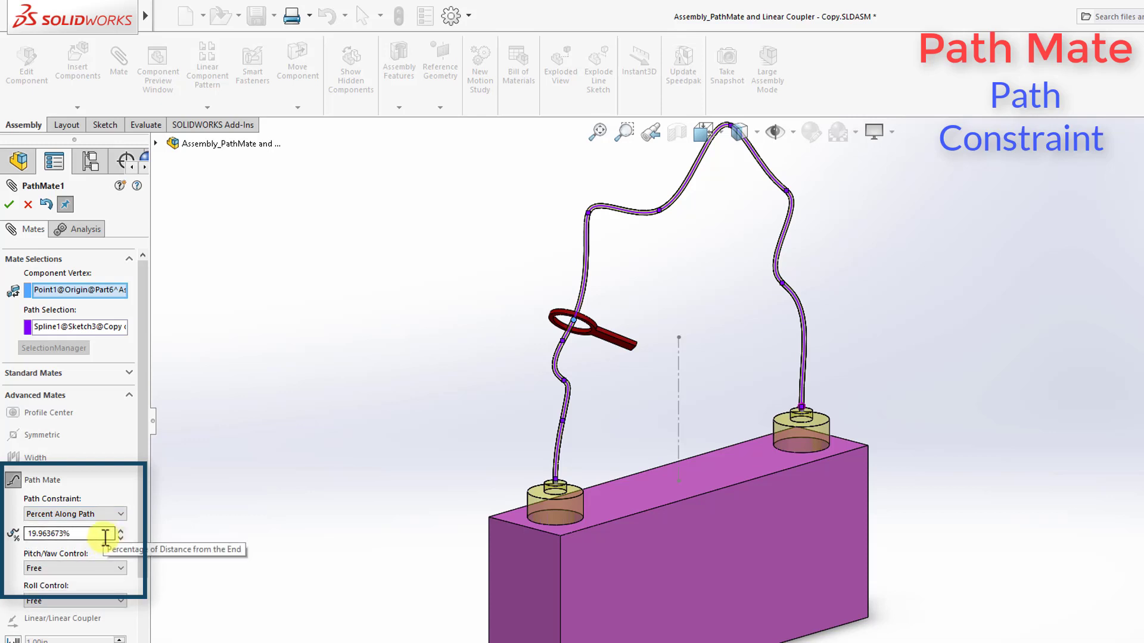
Place the ring at 50% along the path, then return Path Constraint to Free
click(89, 538)
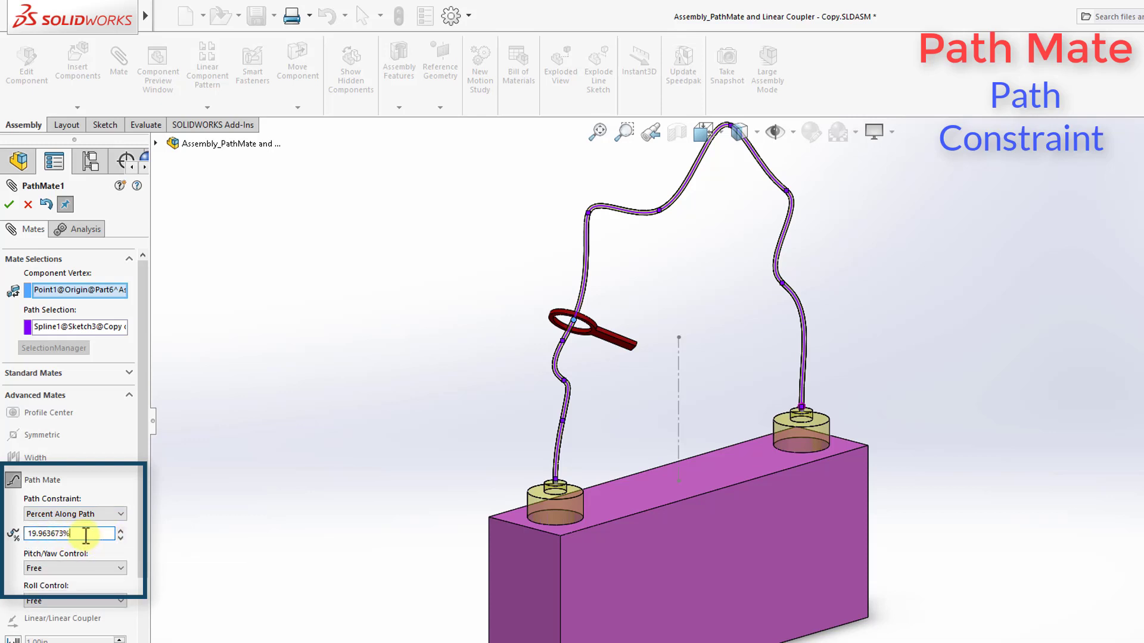
drag(86, 536, 27, 536)
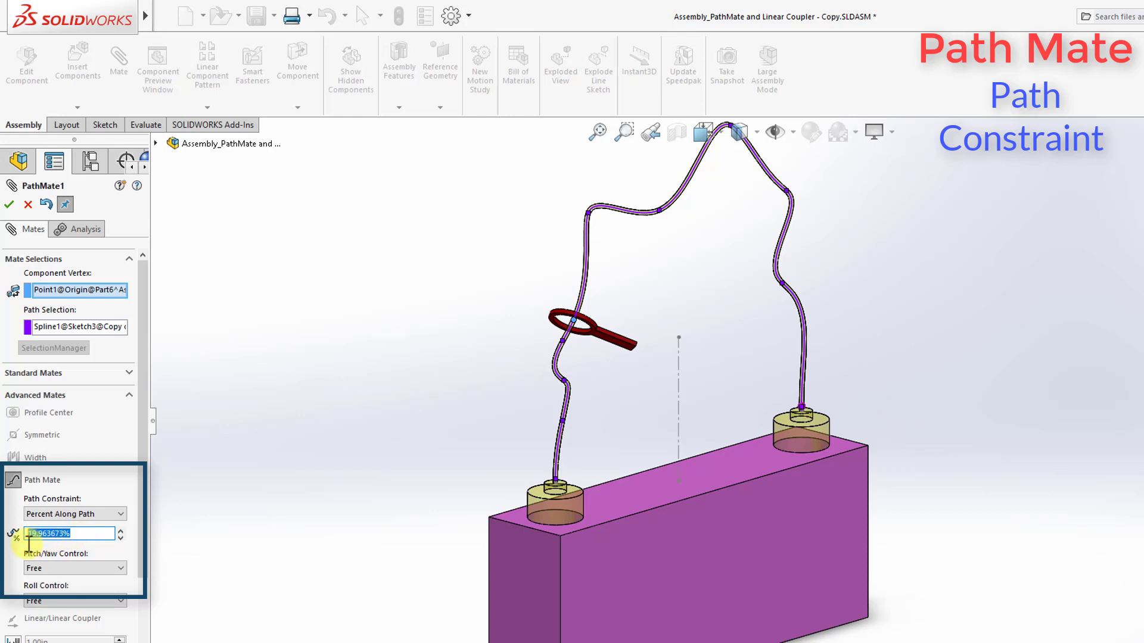
click(95, 533)
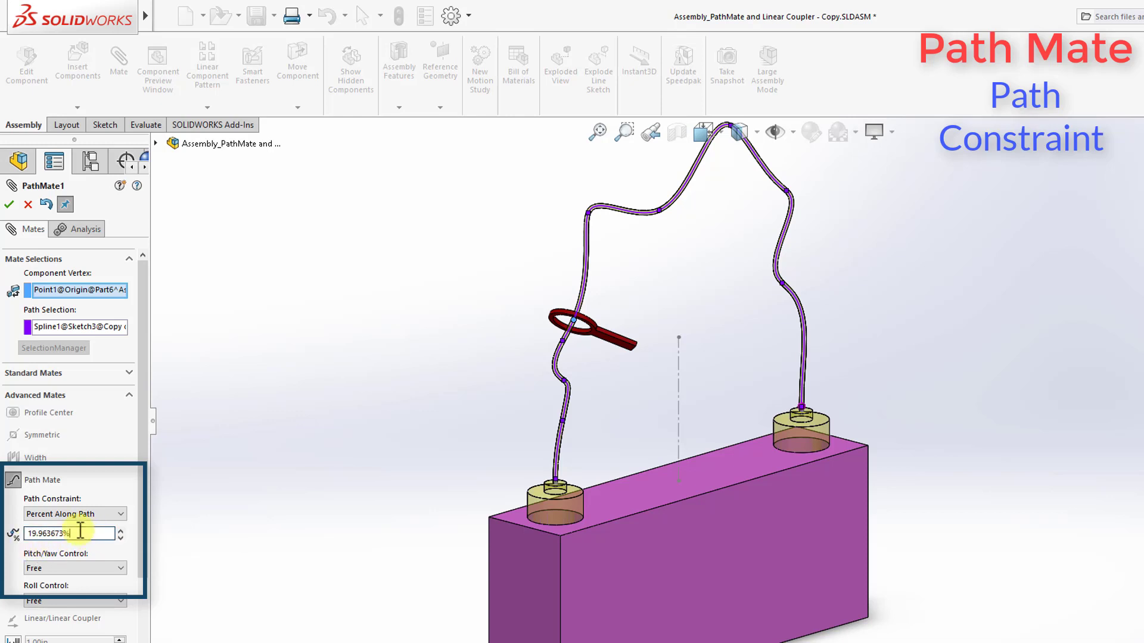
drag(100, 534, 12, 535)
text(50)
key(Return)
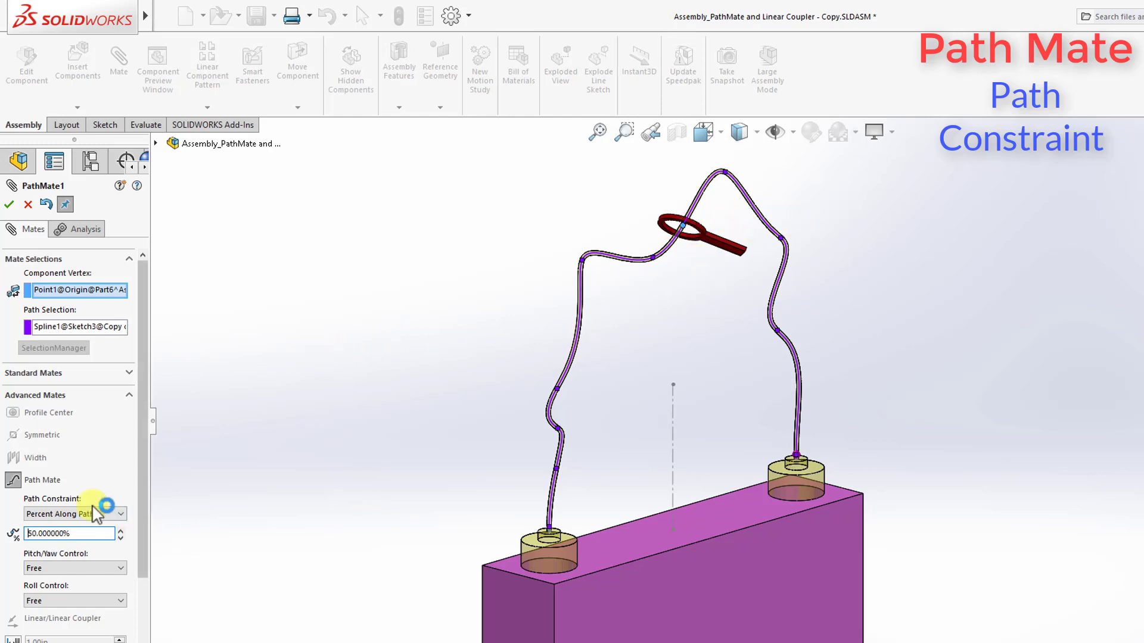
click(111, 514)
click(93, 527)
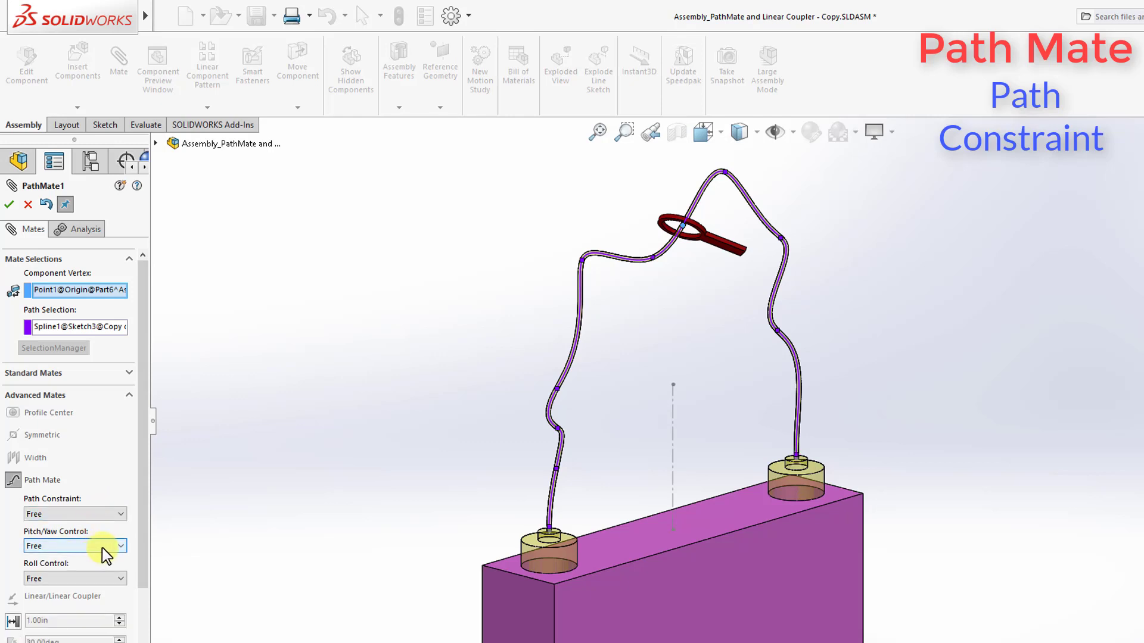
Set PathMate1's Pitch/Yaw Control to Follow Path along the Z axis with Flip checked
click(103, 545)
click(327, 530)
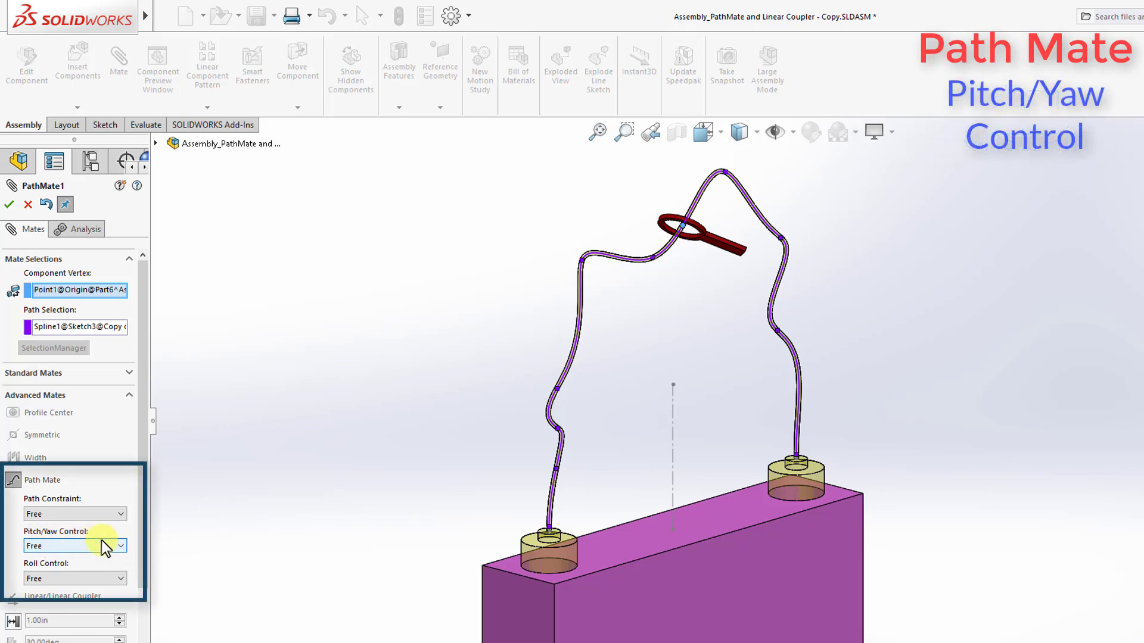
click(120, 548)
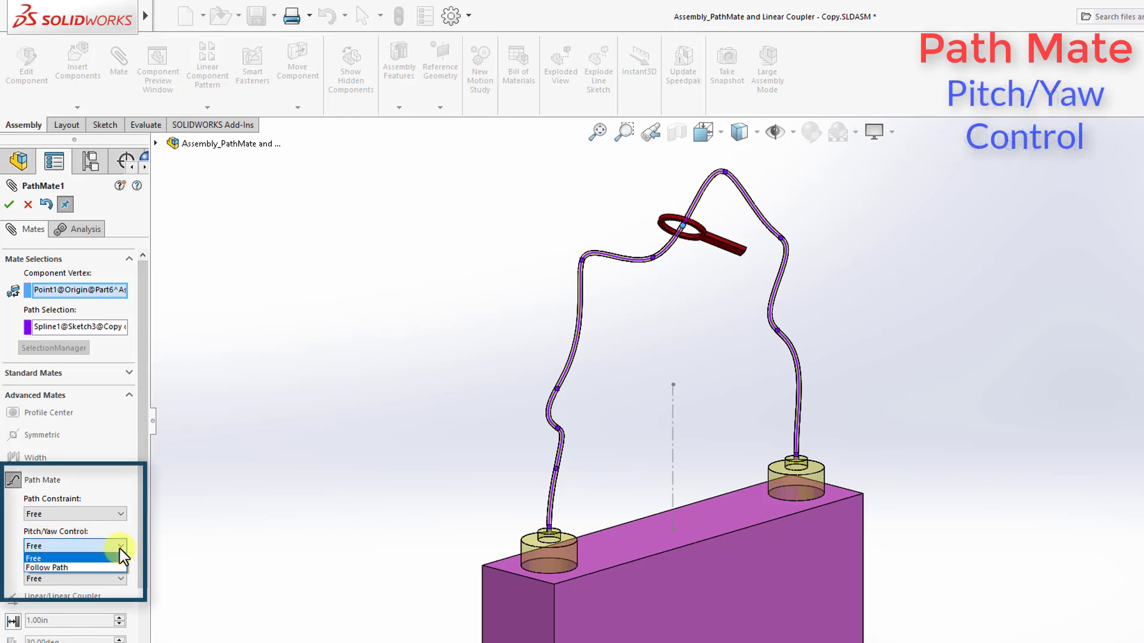
click(89, 568)
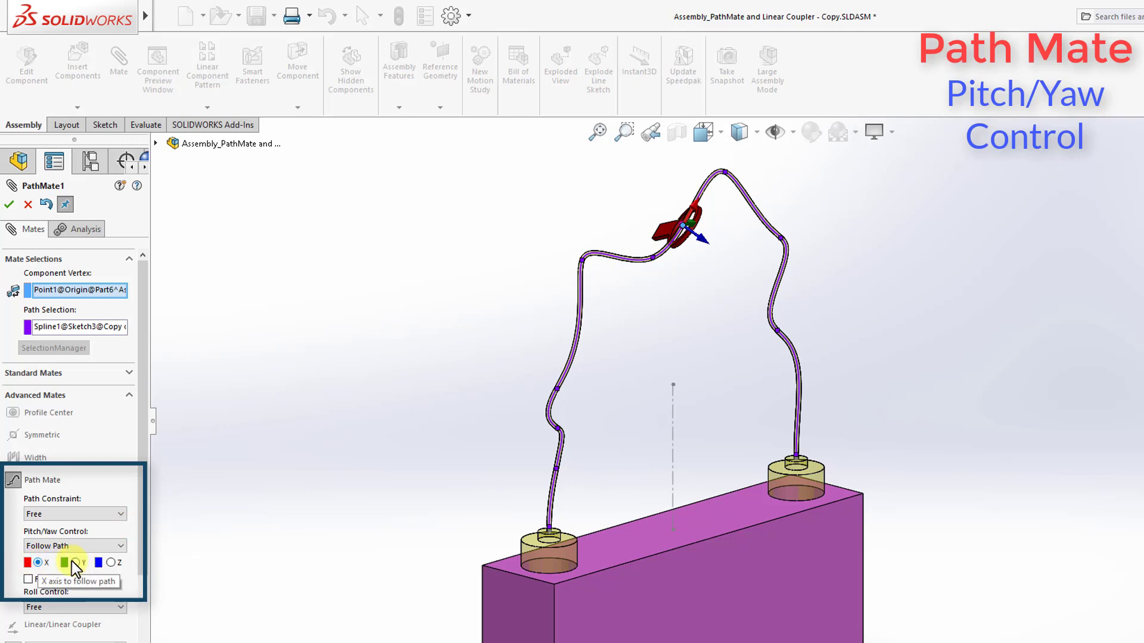
click(673, 245)
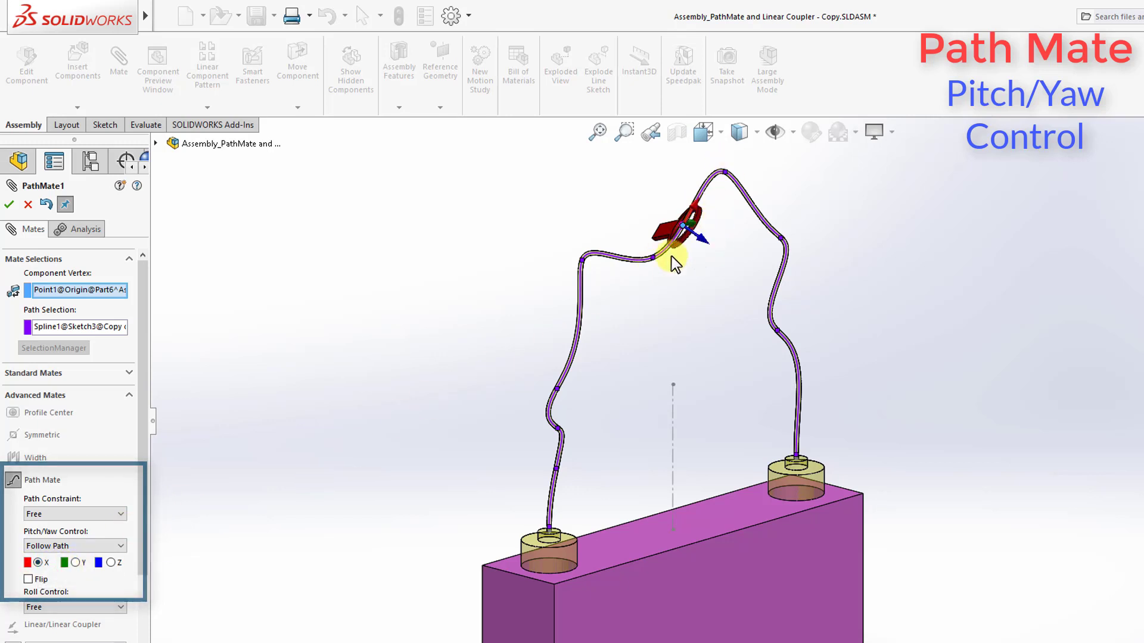
click(76, 563)
click(76, 562)
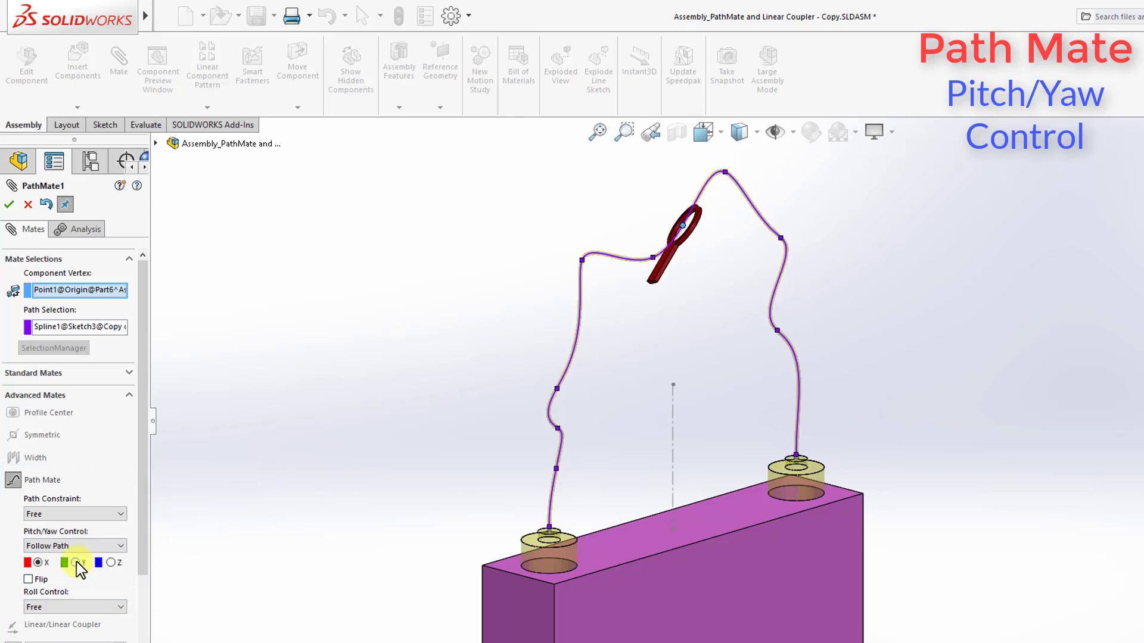
click(110, 563)
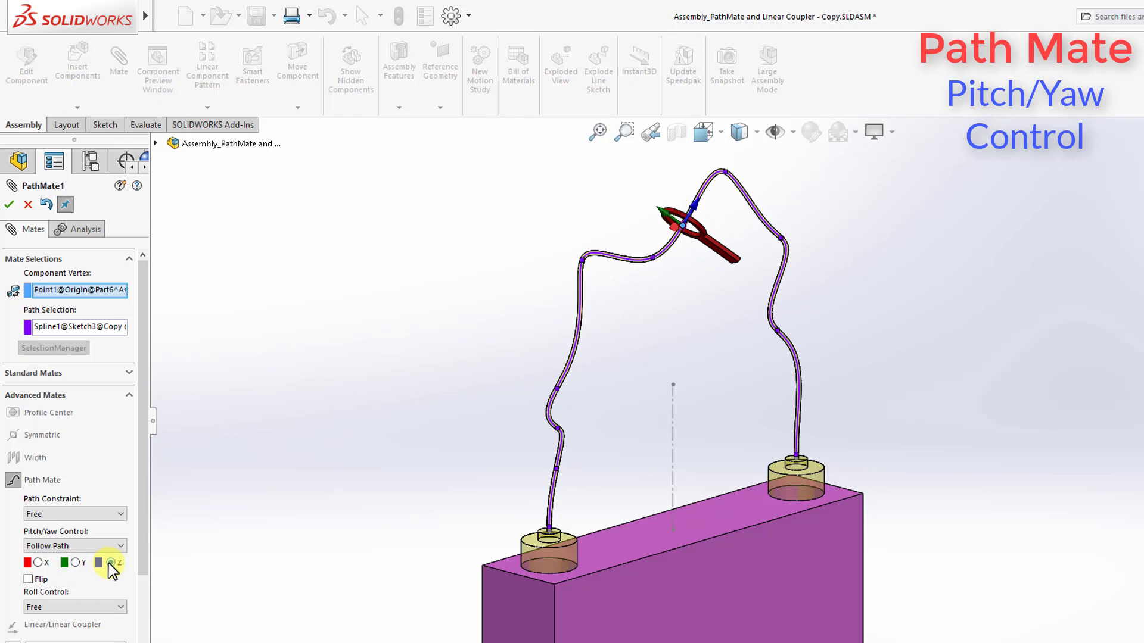
click(29, 584)
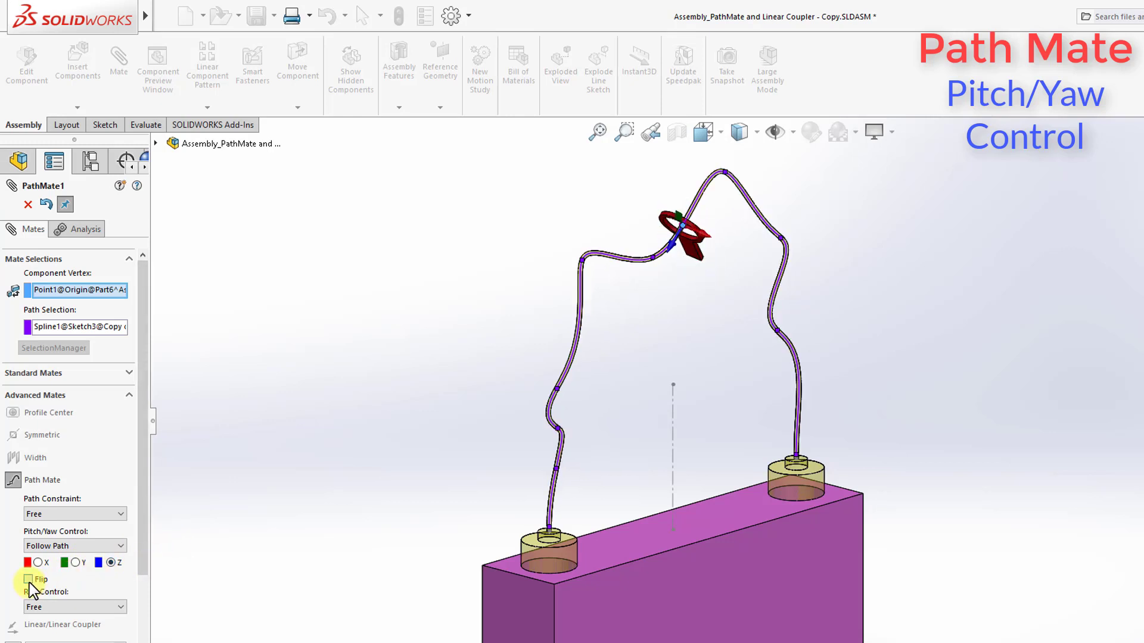
click(28, 579)
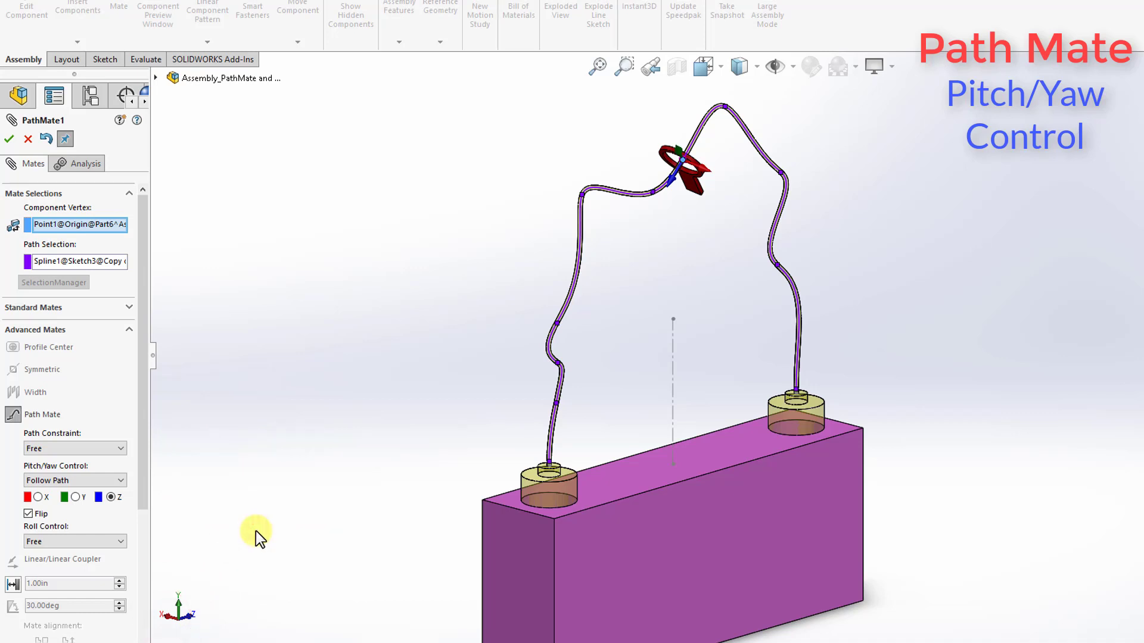
Accept the updated mate and drag the ring along the wire to near the right post
click(10, 141)
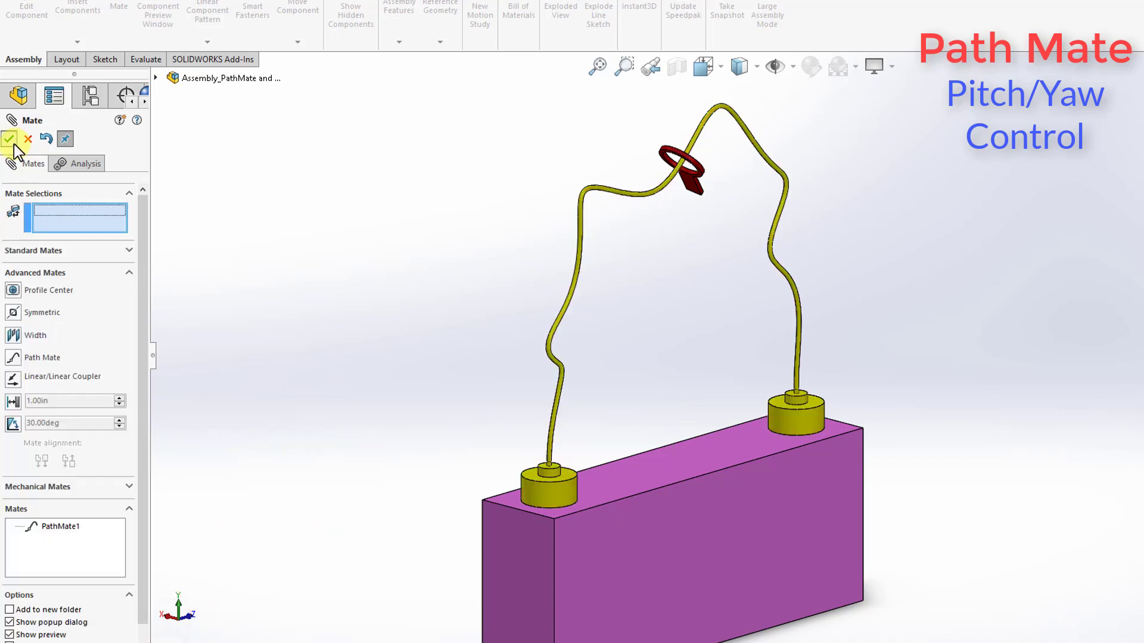
click(11, 141)
drag(702, 197, 667, 348)
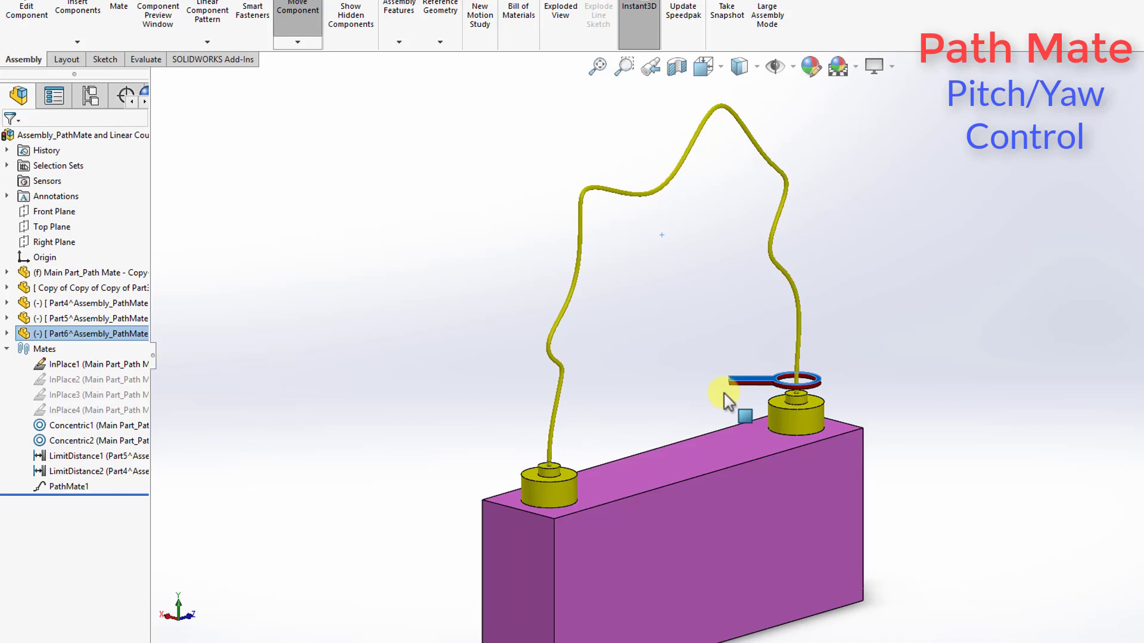
drag(726, 400, 623, 220)
scroll(620, 207, down, 3)
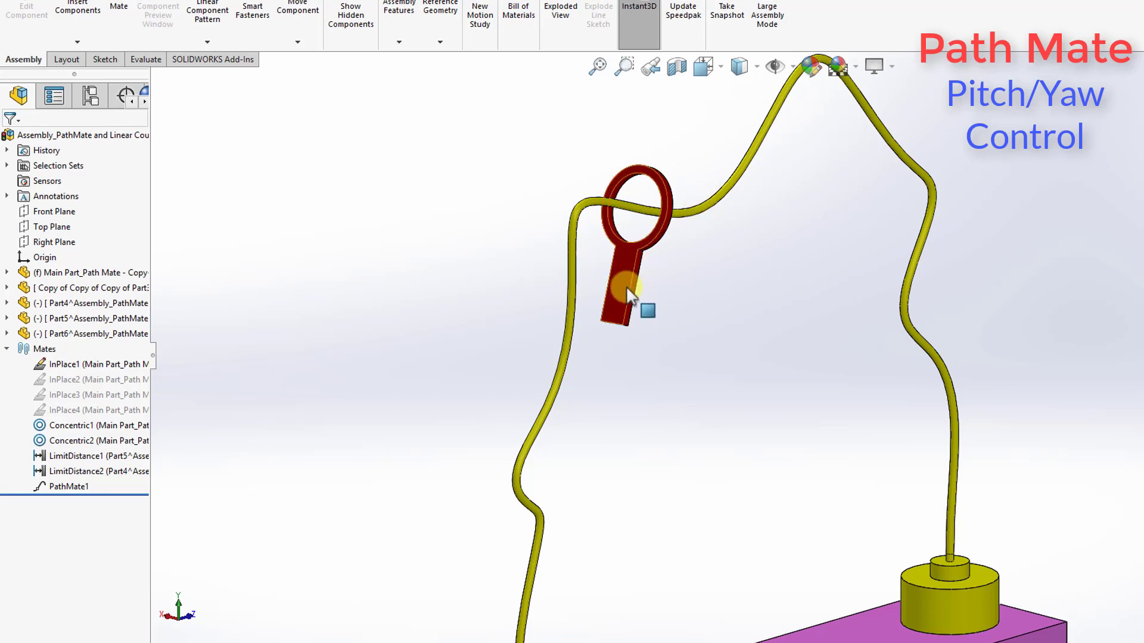
drag(628, 285, 1060, 498)
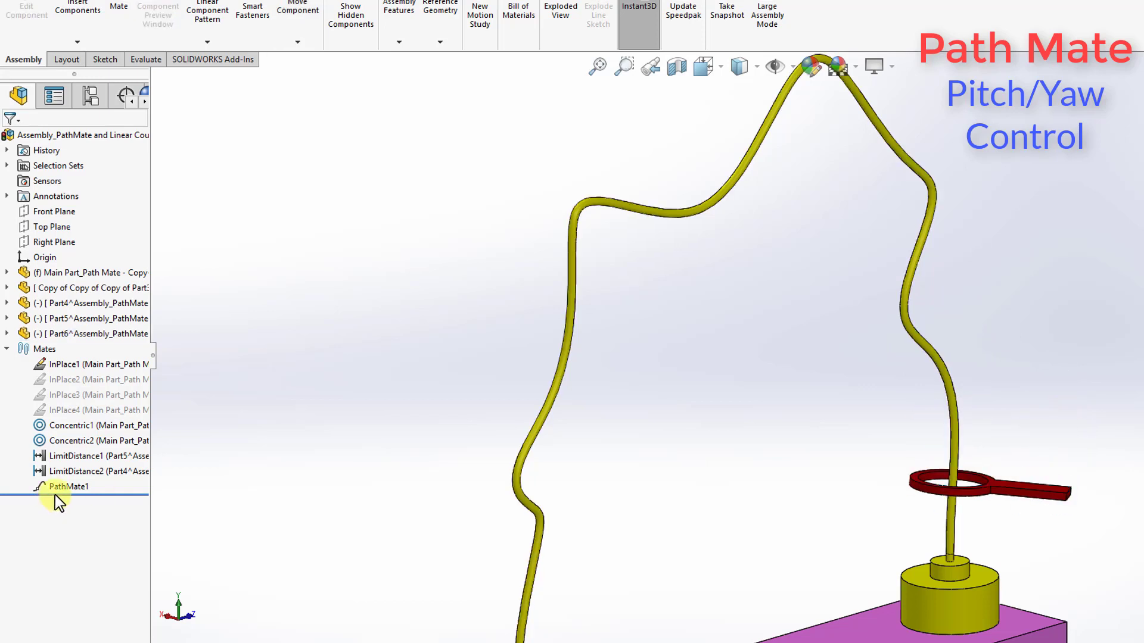
Edit PathMate1, set pitch/yaw control to Free and roll control to Up Vector
click(71, 487)
click(83, 451)
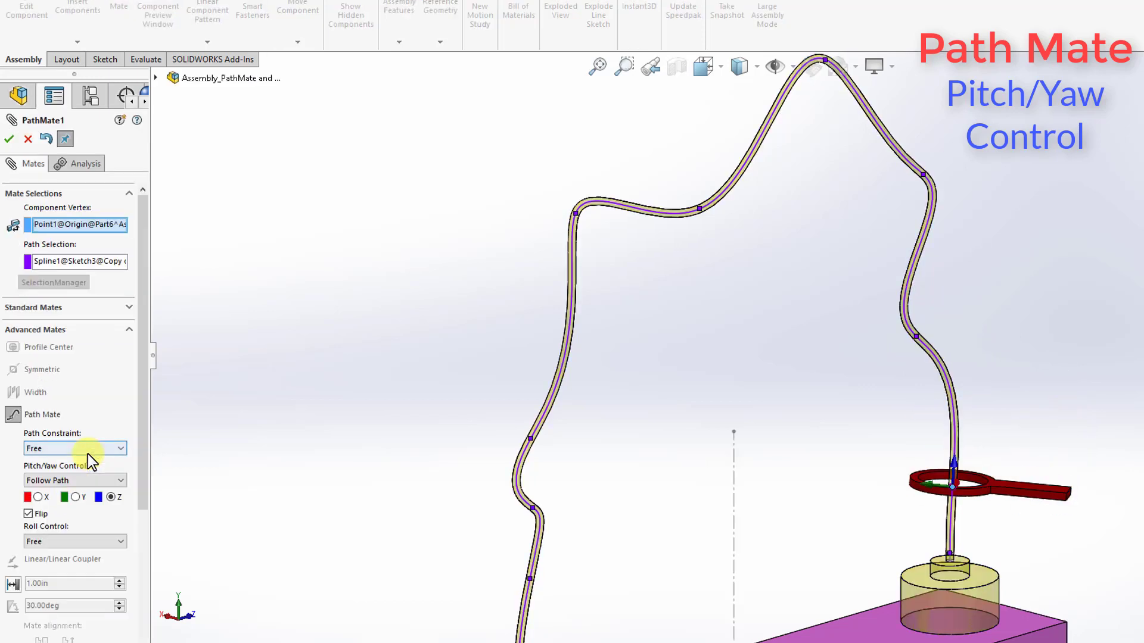
click(108, 481)
click(108, 491)
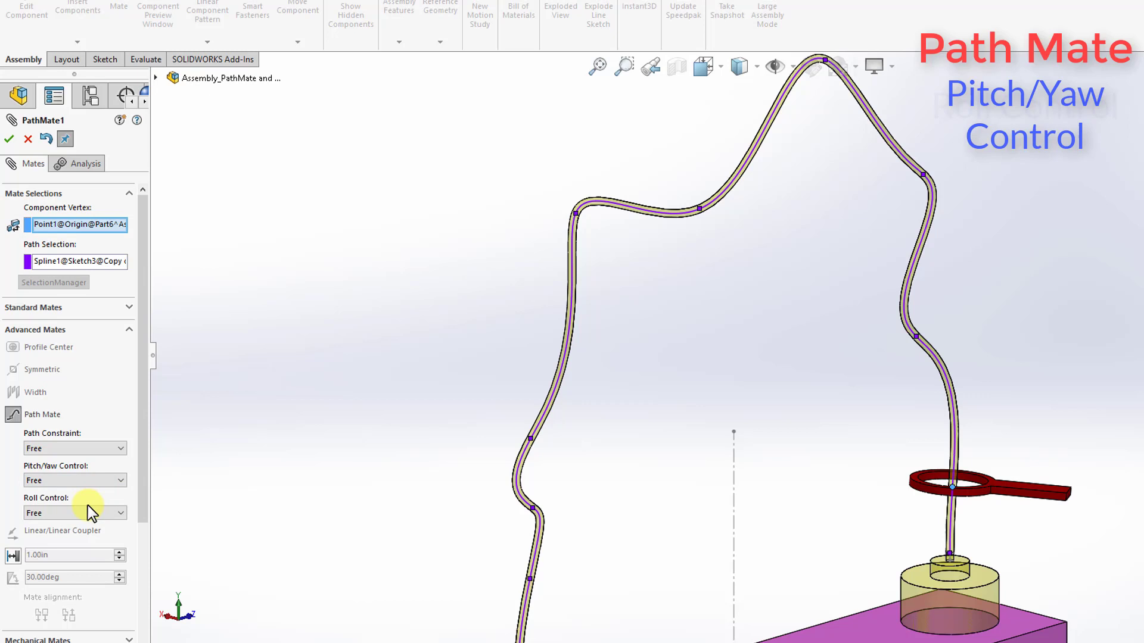
click(78, 515)
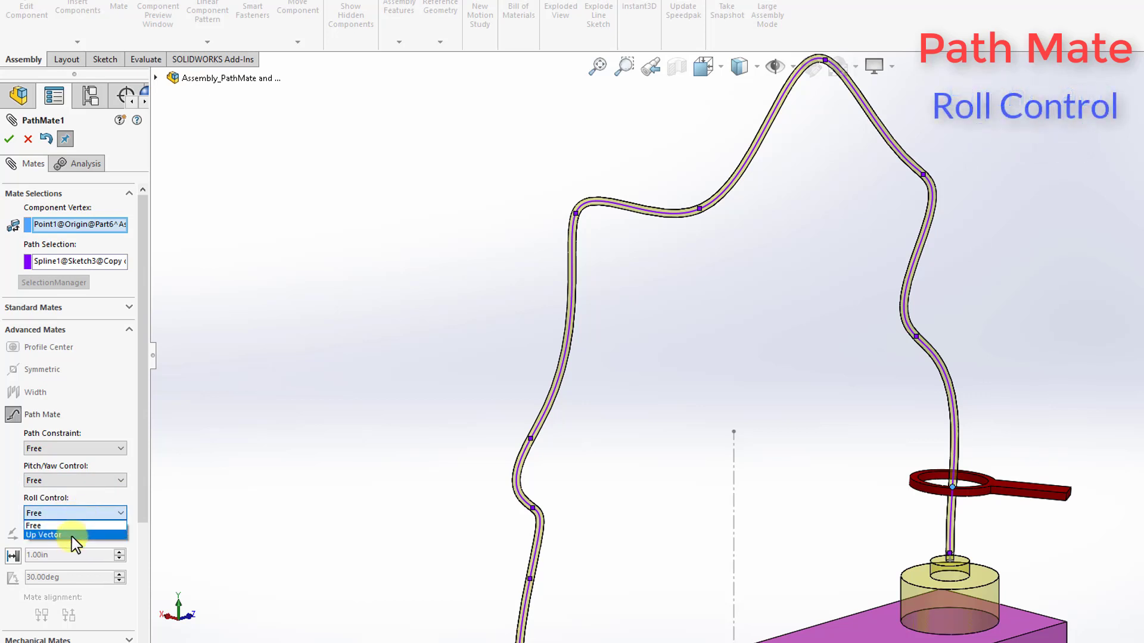
click(73, 535)
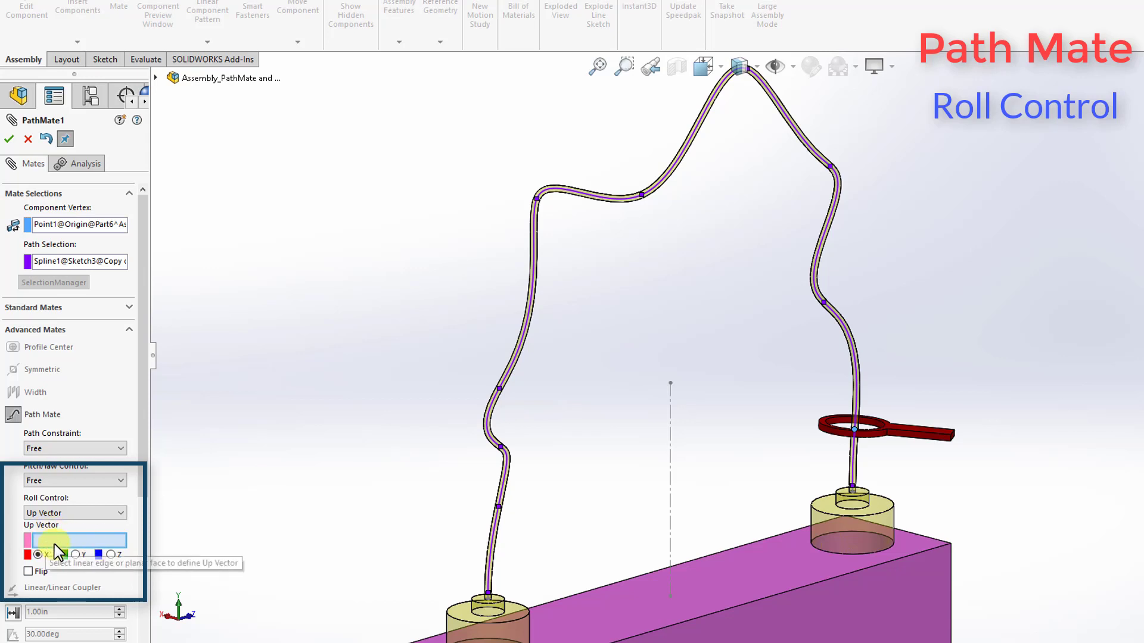
Use the box's right vertical edge as the Z up vector, accept, and slide the ring along the wire
click(951, 599)
click(951, 599)
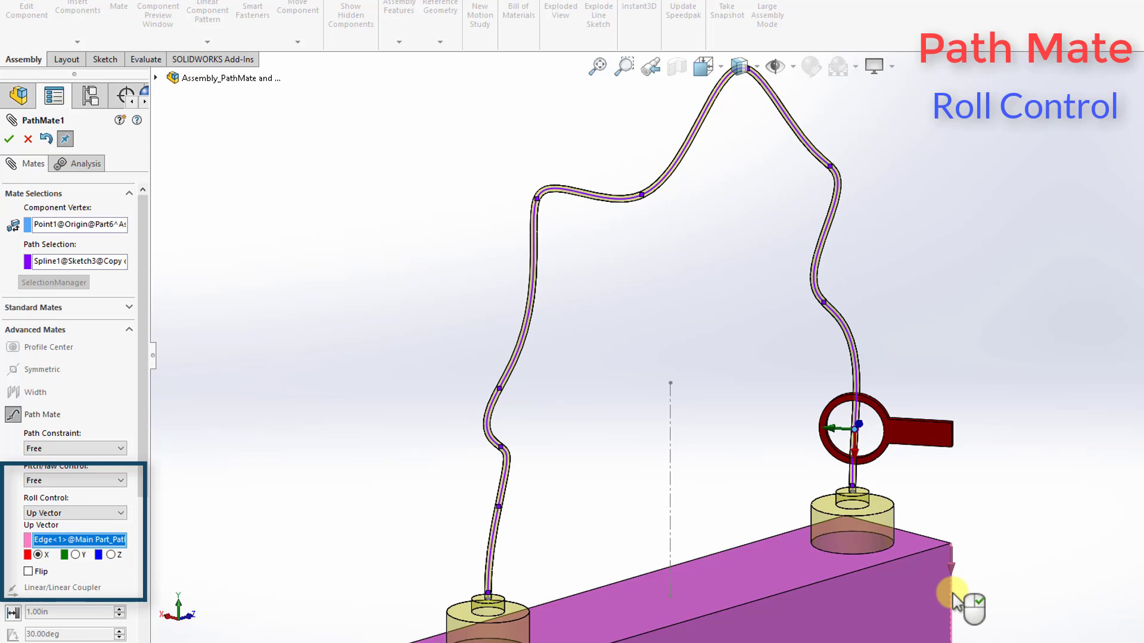
scroll(956, 608, up, 3)
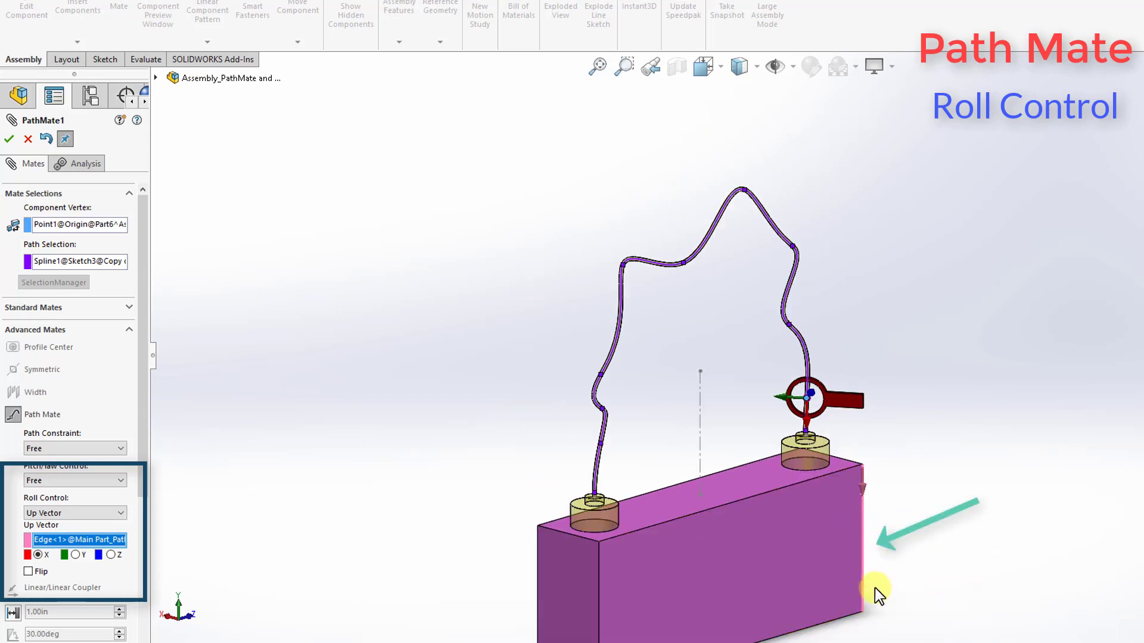
click(79, 554)
click(116, 555)
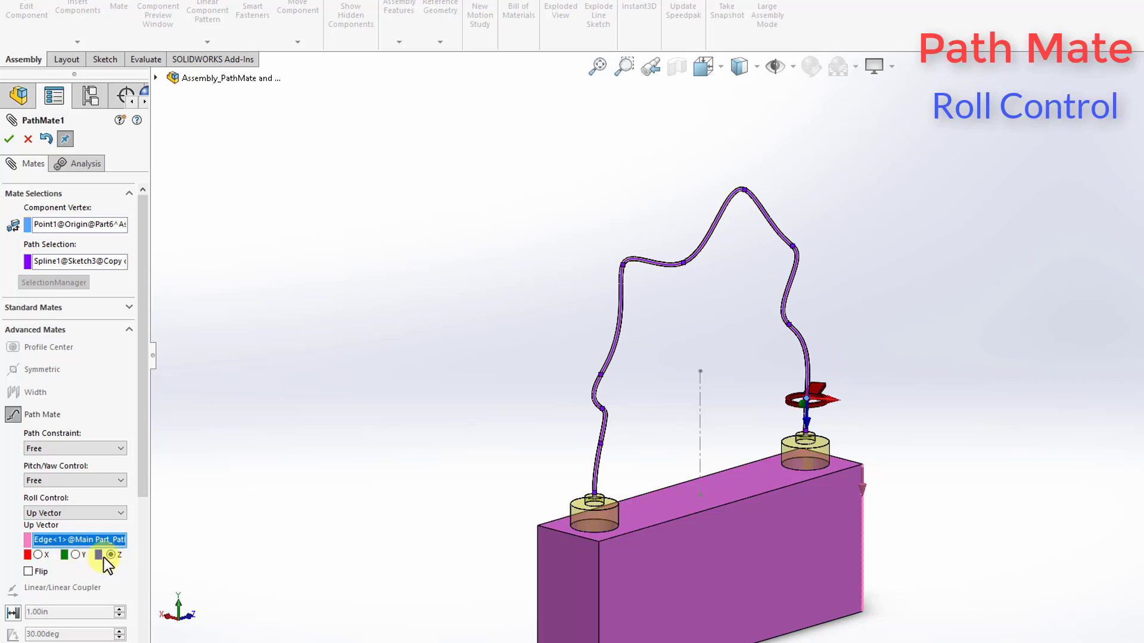
click(10, 139)
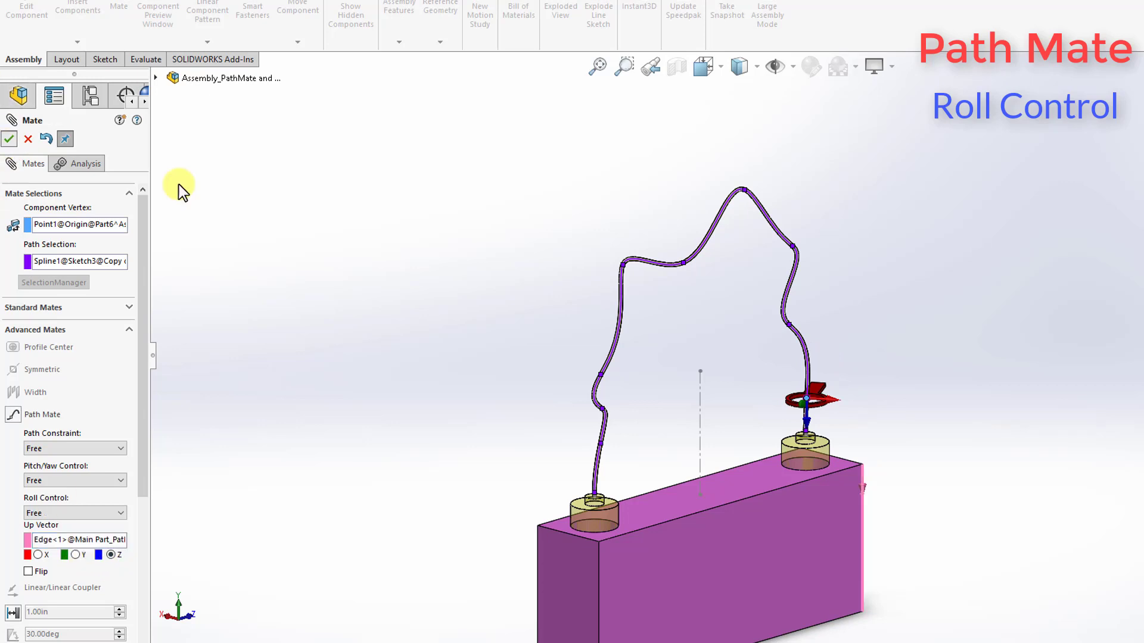
mouse_move(820, 398)
mouse_down()
mouse_move(810, 355)
mouse_move(760, 327)
mouse_move(717, 324)
mouse_move(703, 234)
mouse_move(654, 179)
mouse_move(749, 210)
mouse_move(786, 189)
mouse_move(845, 276)
mouse_move(828, 383)
mouse_move(801, 232)
mouse_move(648, 226)
mouse_move(562, 367)
mouse_move(607, 460)
mouse_move(646, 282)
mouse_move(758, 255)
mouse_move(858, 262)
mouse_move(840, 405)
mouse_up()
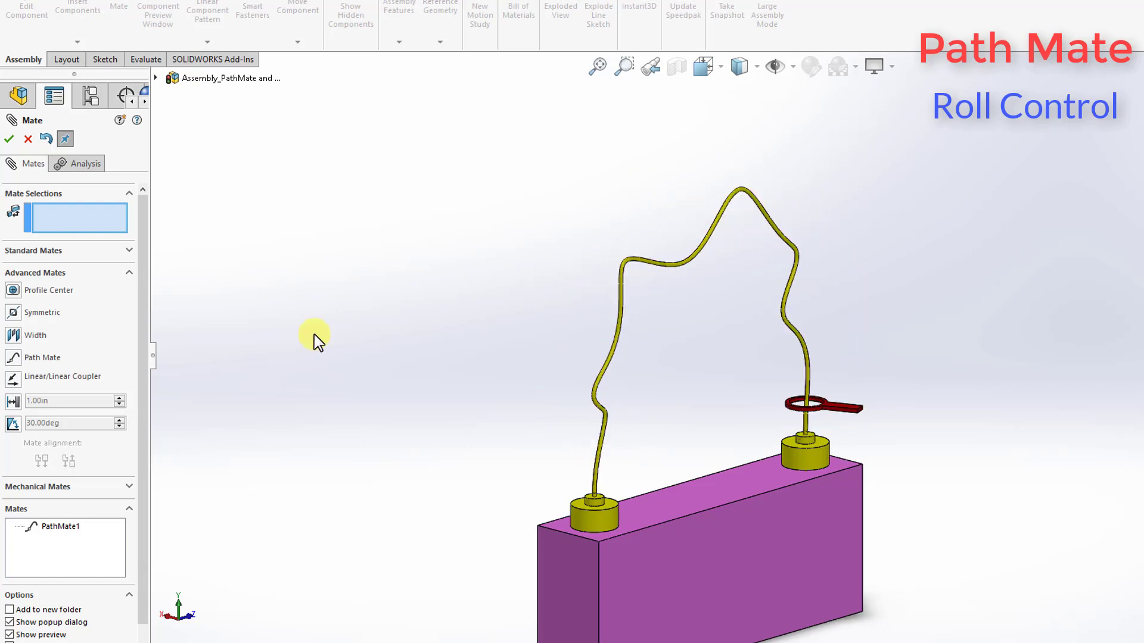
click(27, 139)
Edit PathMate1 again, switch its roll control from Up Vector to Free, and accept it
click(37, 487)
right_click(42, 487)
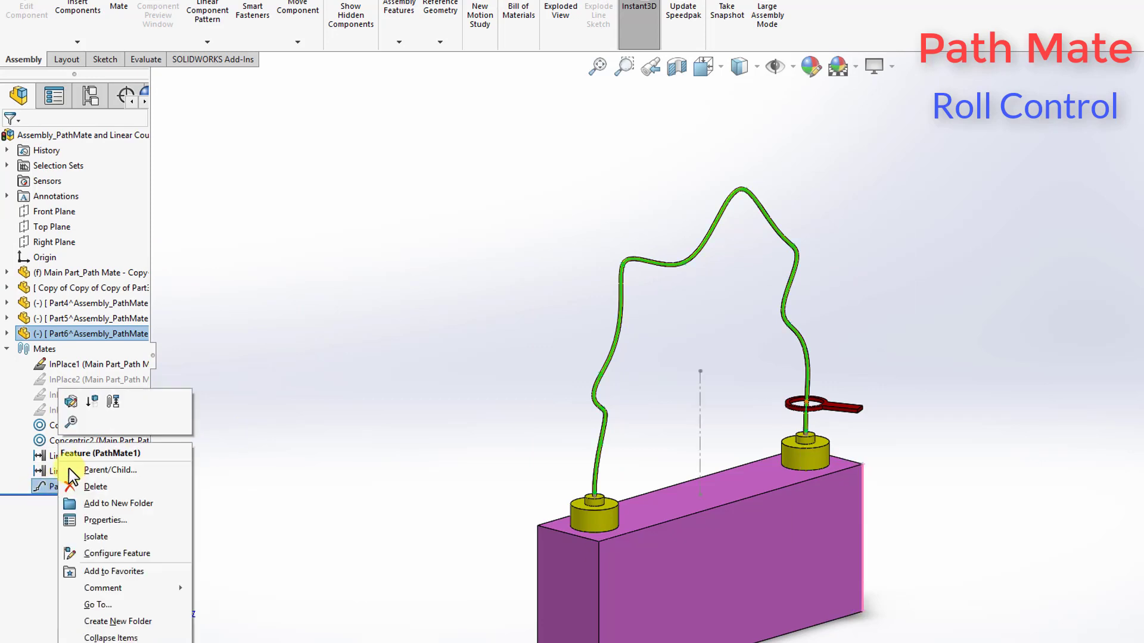
click(70, 403)
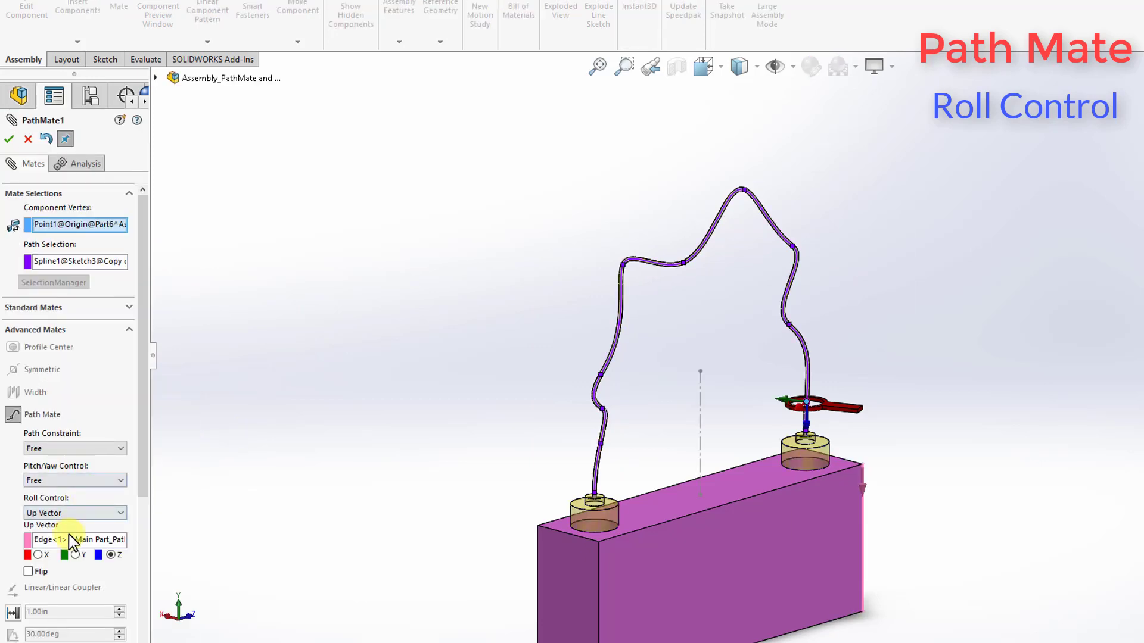
click(77, 513)
click(81, 527)
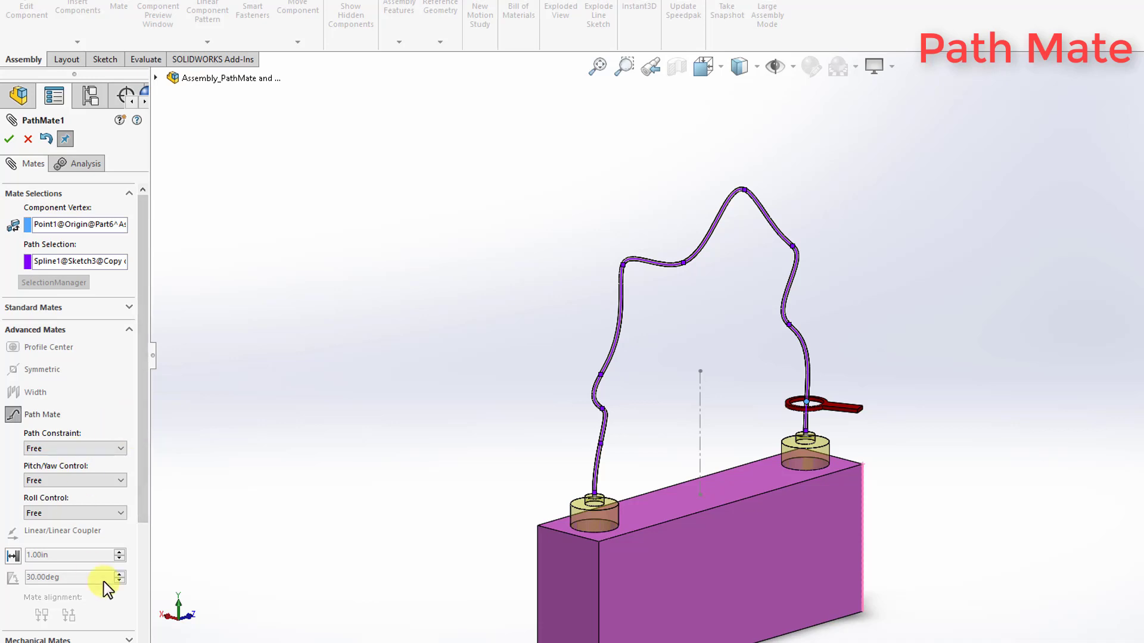
click(9, 139)
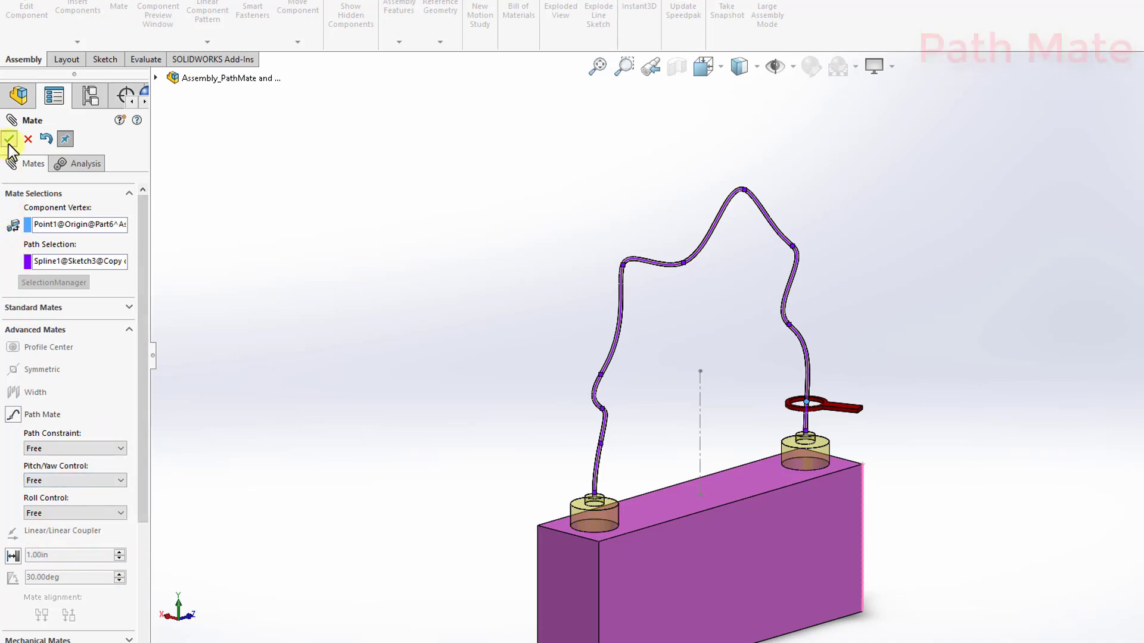
click(9, 139)
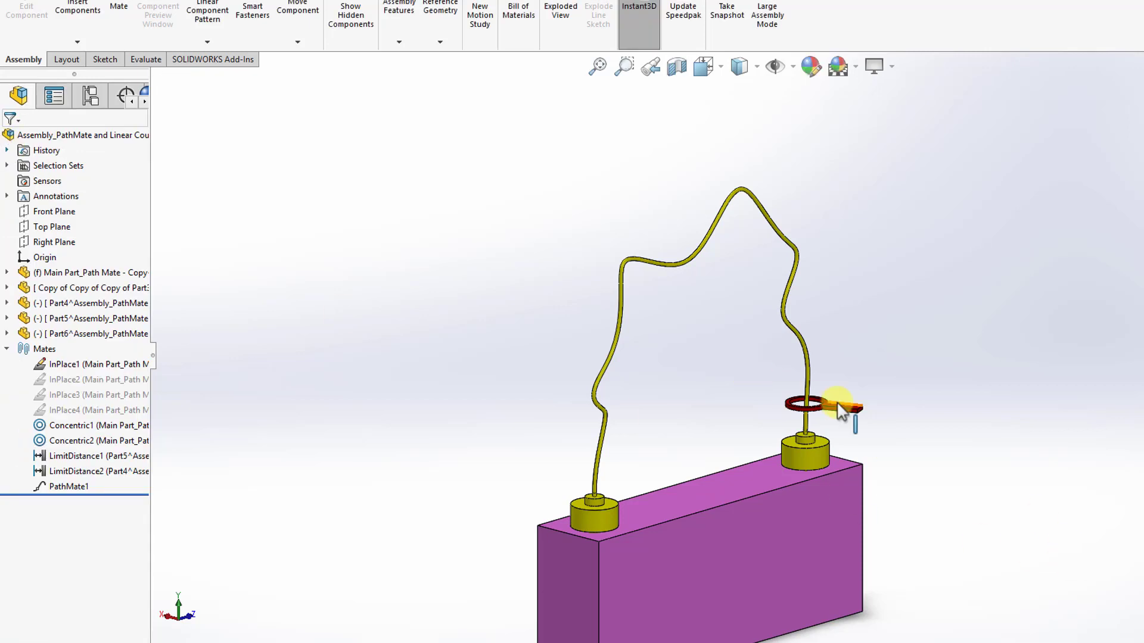
Slide the ring toward the wire's peak and turn the view to the box's right end
drag(843, 409, 464, 414)
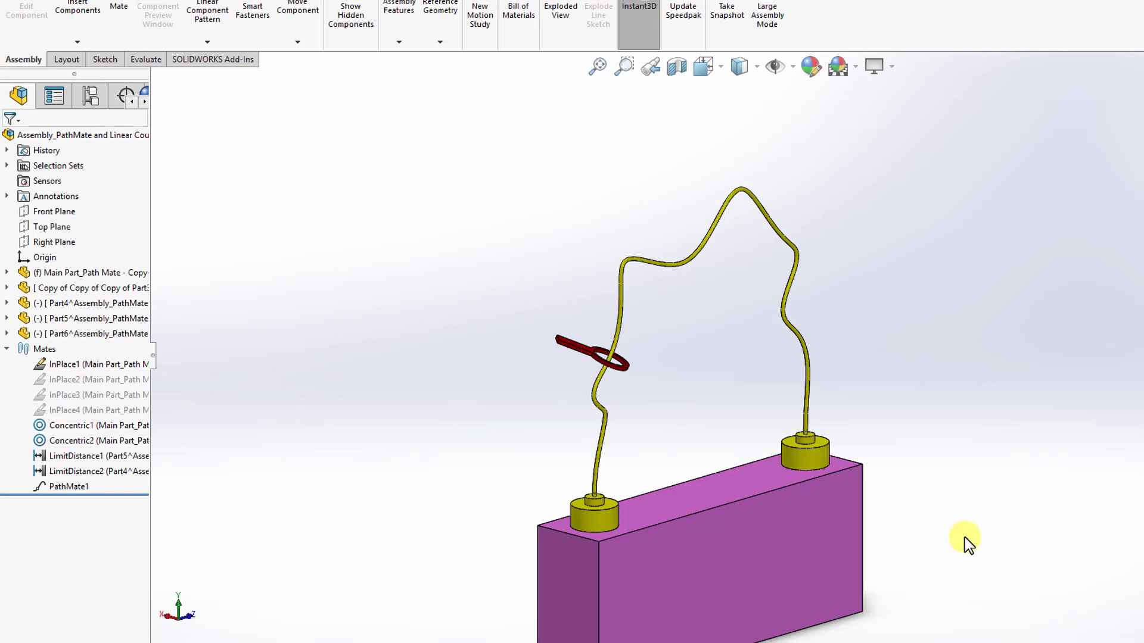
middle_drag(965, 542, 867, 545)
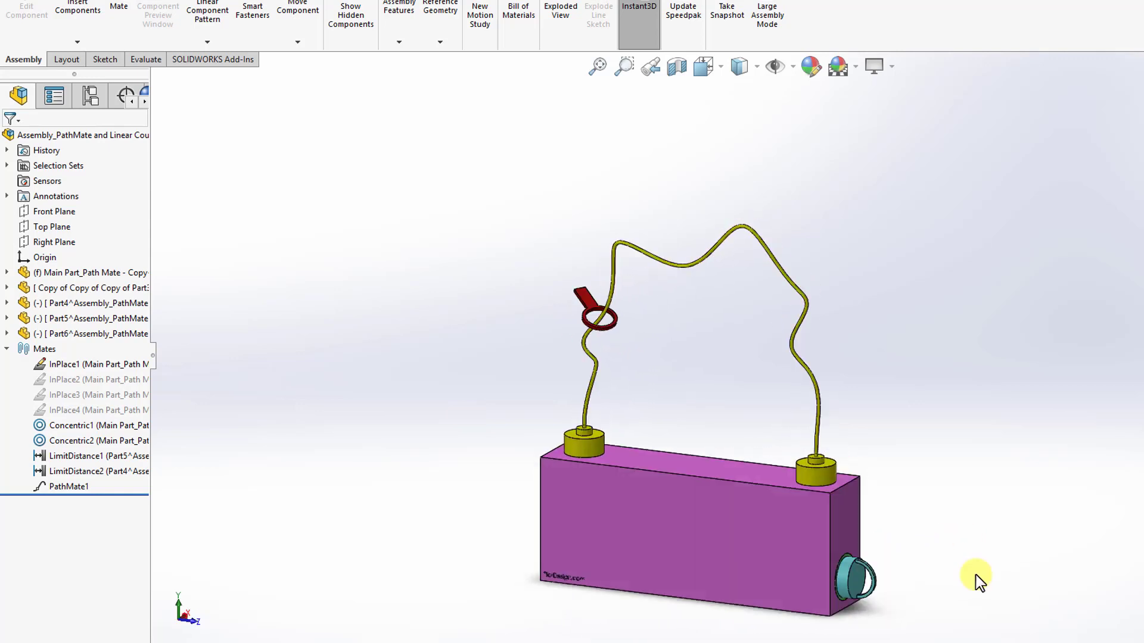
middle_drag(975, 577, 947, 563)
scroll(947, 563, down, 2)
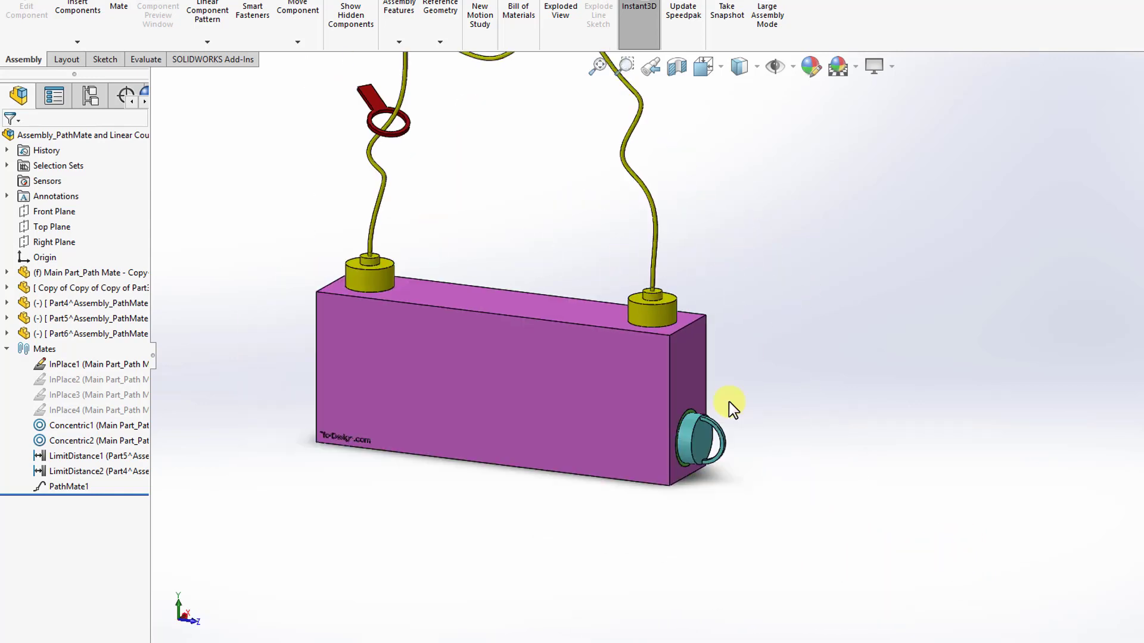
scroll(760, 435, down, 2)
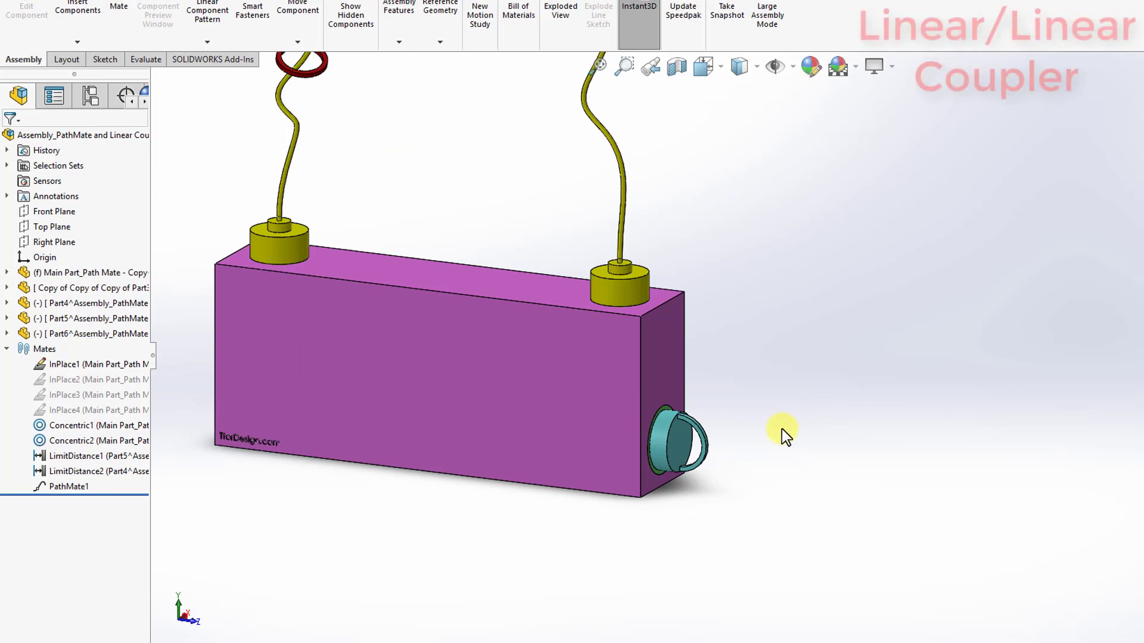
Pull the teal and green tubes out of the box, then slide the green tube back
drag(659, 451, 1104, 547)
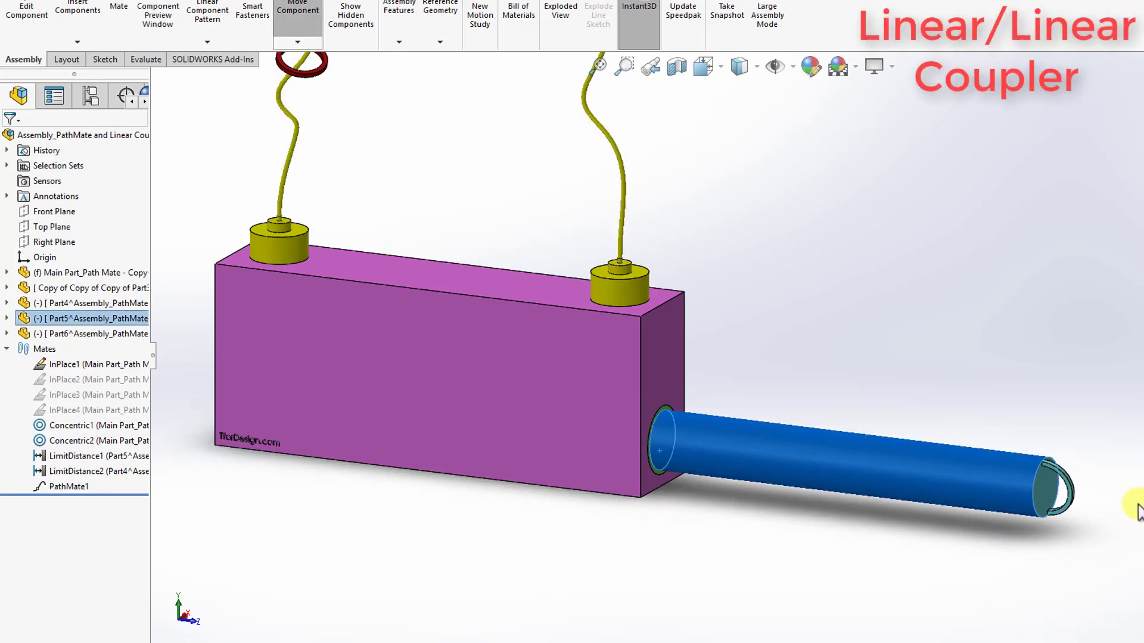
click(638, 531)
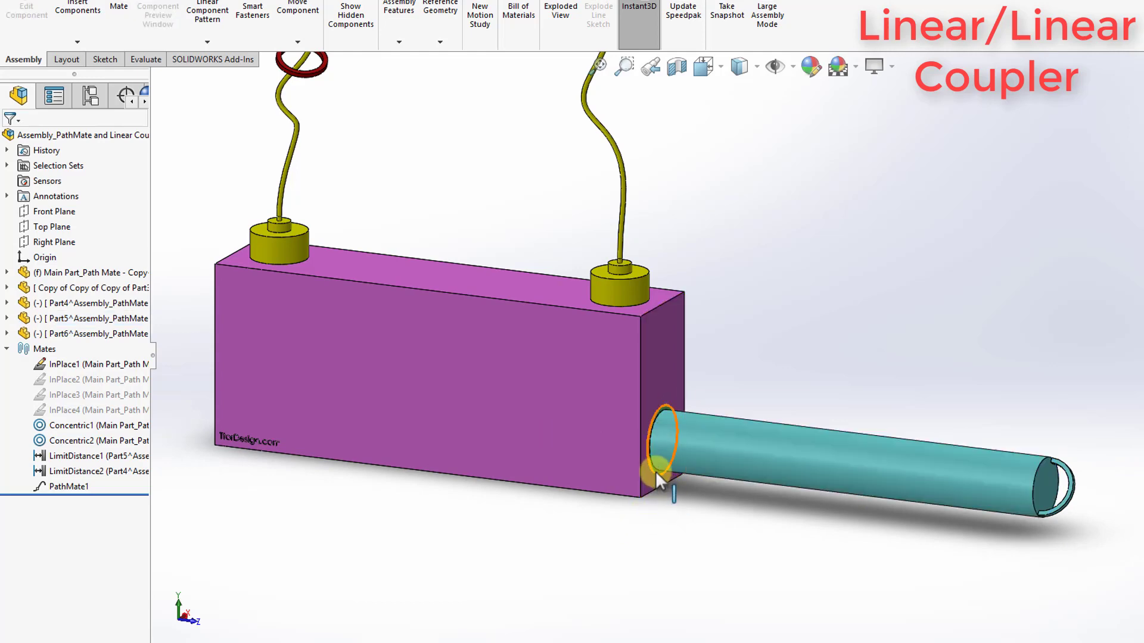
click(656, 473)
scroll(700, 481, up, 3)
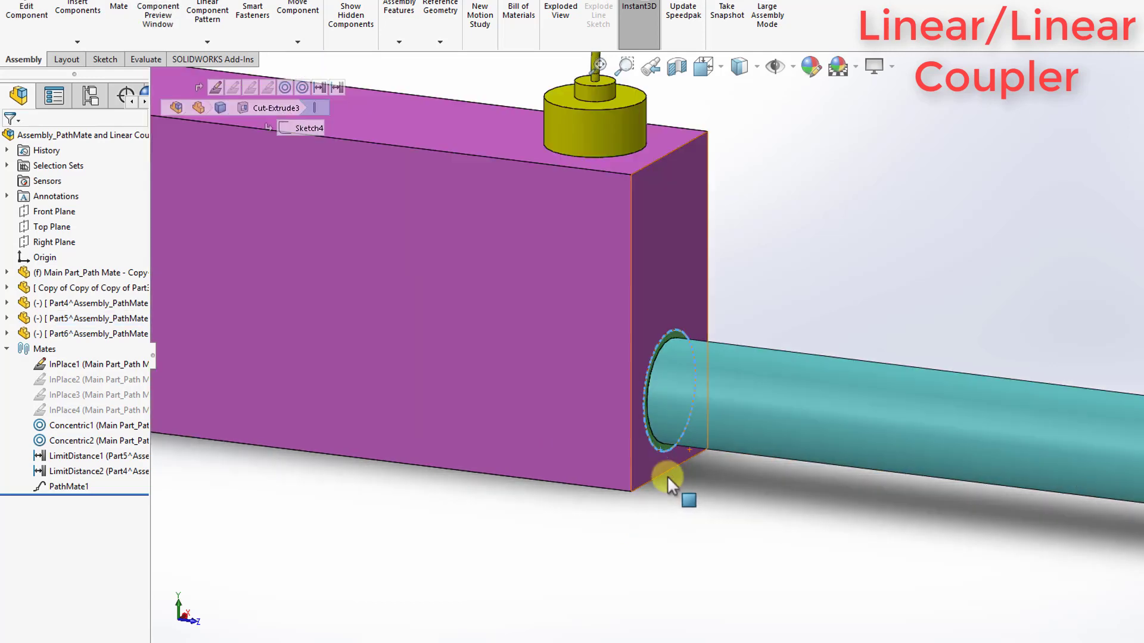
drag(659, 446, 1073, 500)
key(f)
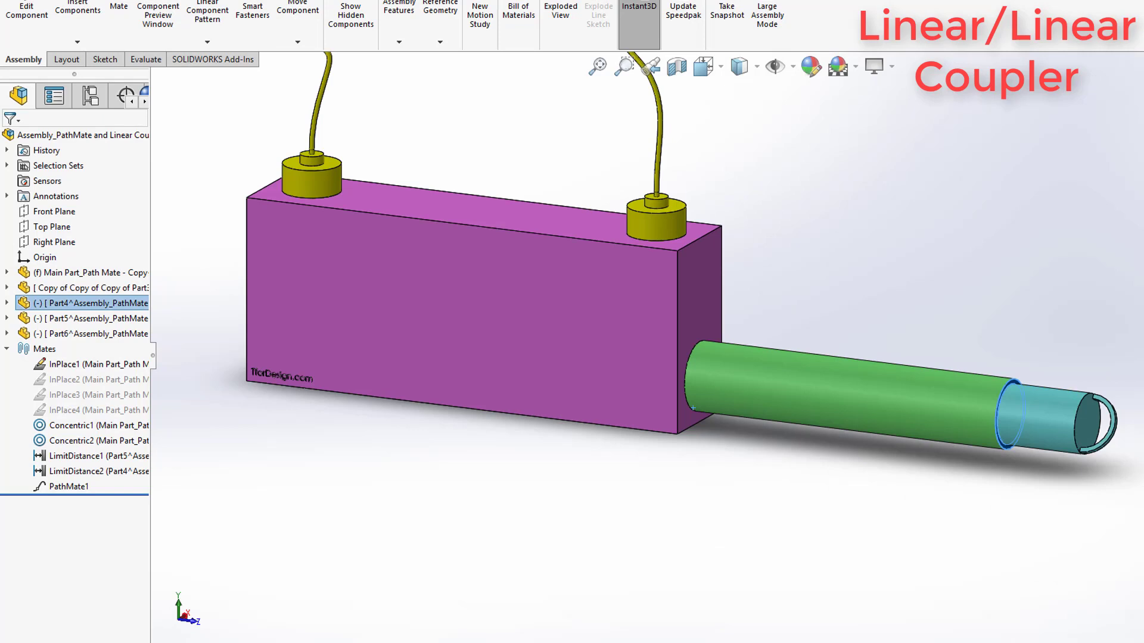
drag(952, 431, 745, 402)
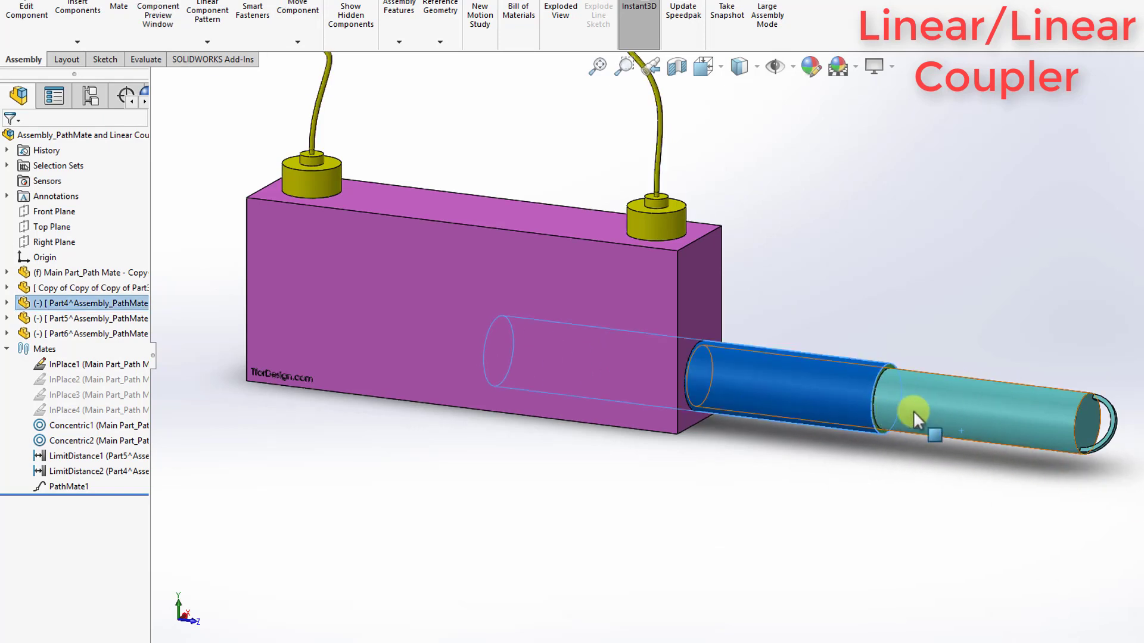
drag(982, 420, 727, 386)
click(793, 452)
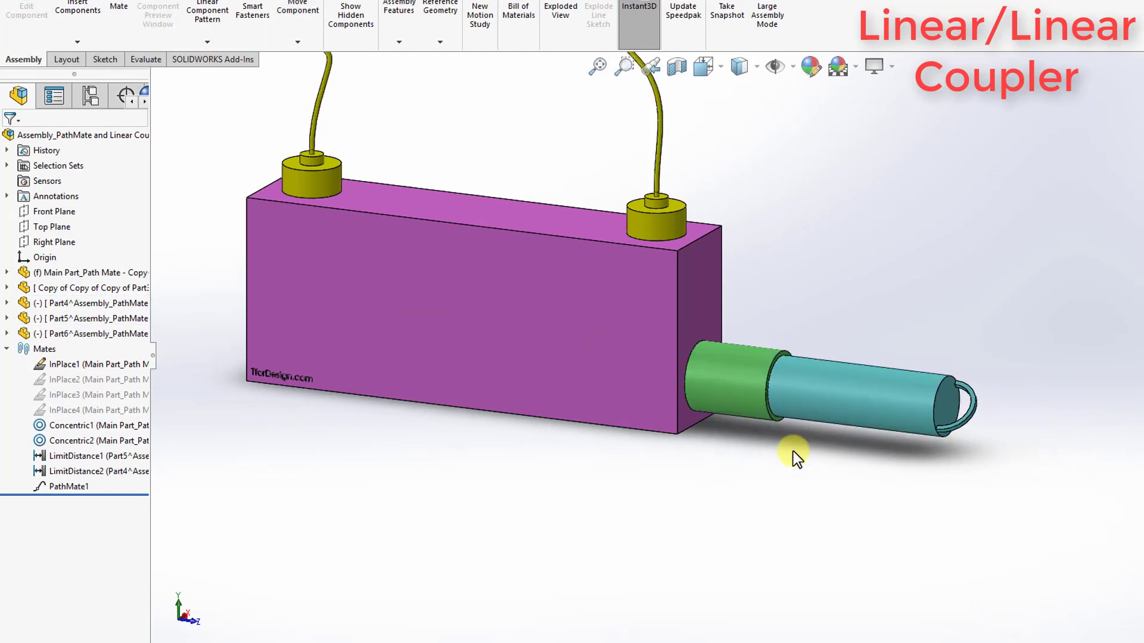
Extend the cyan outer tube fully, then push the teal tube deeper into the green sleeve
drag(829, 405, 898, 403)
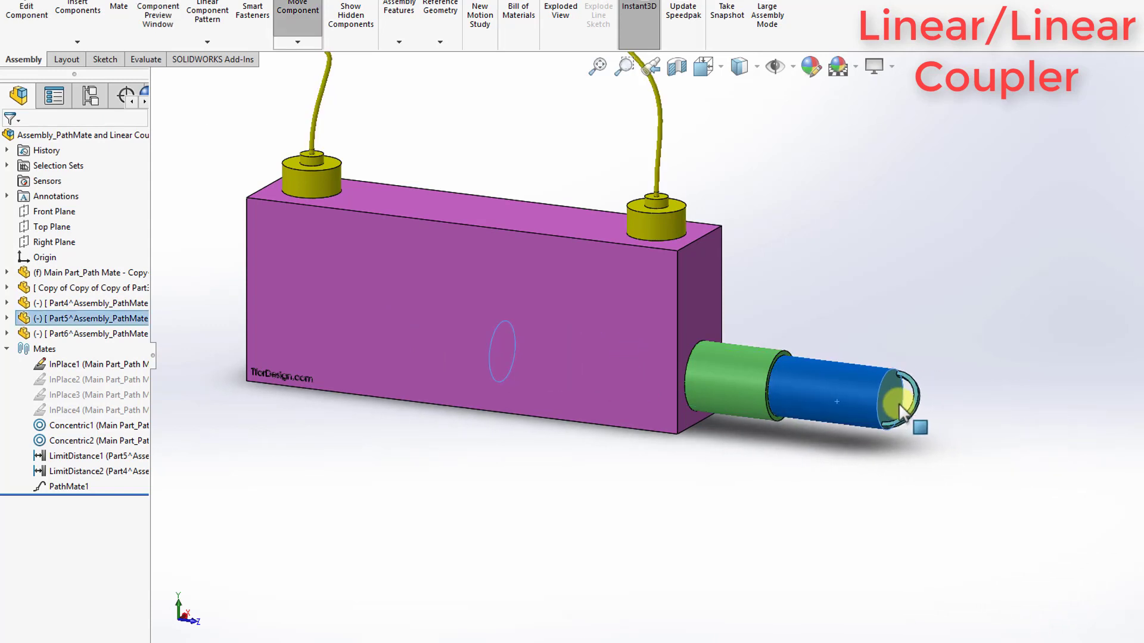
click(775, 514)
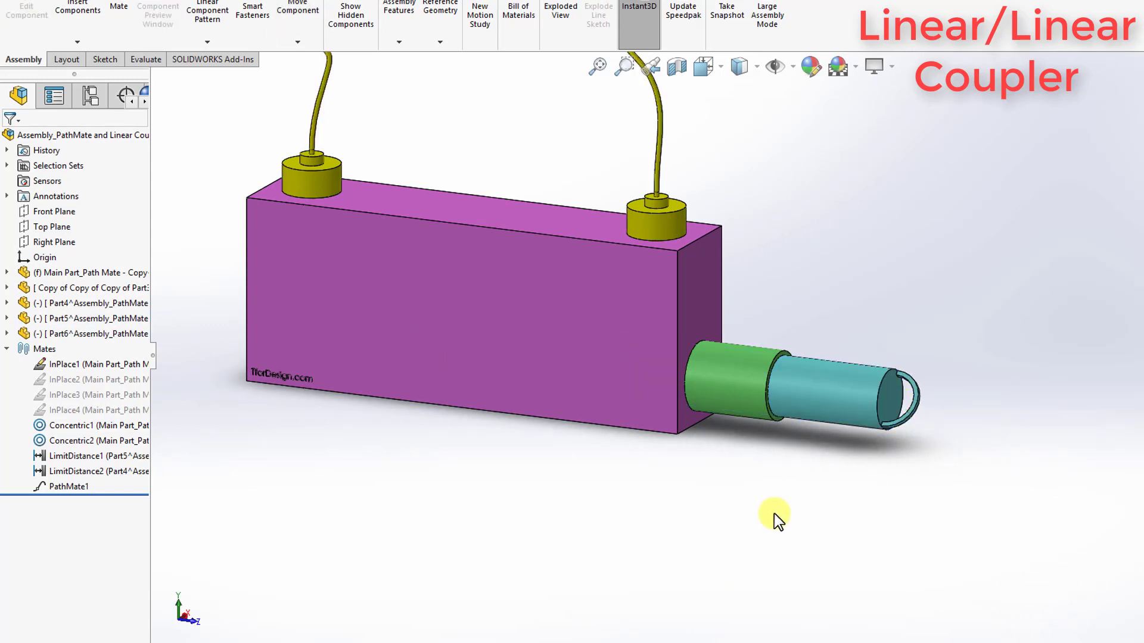
click(831, 386)
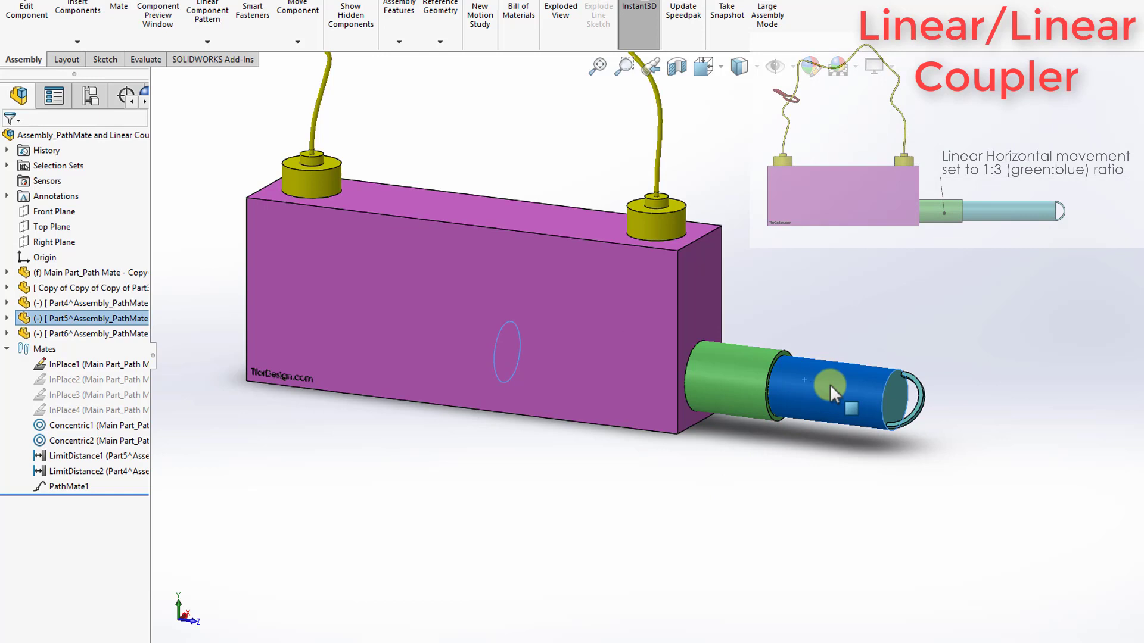
drag(831, 385, 1016, 426)
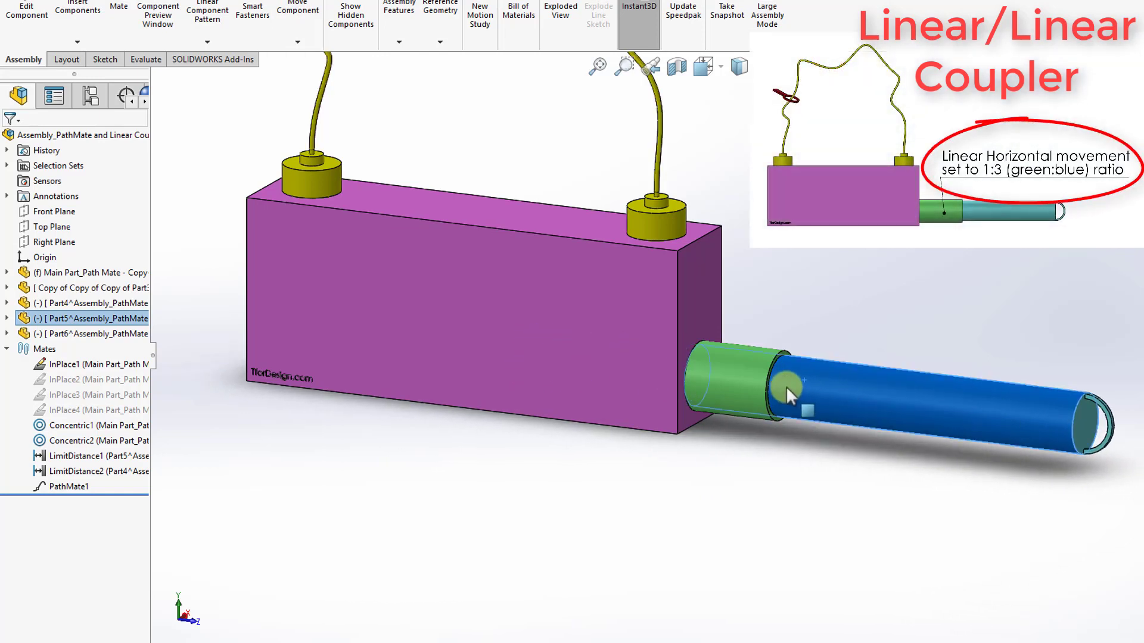
drag(752, 390, 837, 398)
click(885, 472)
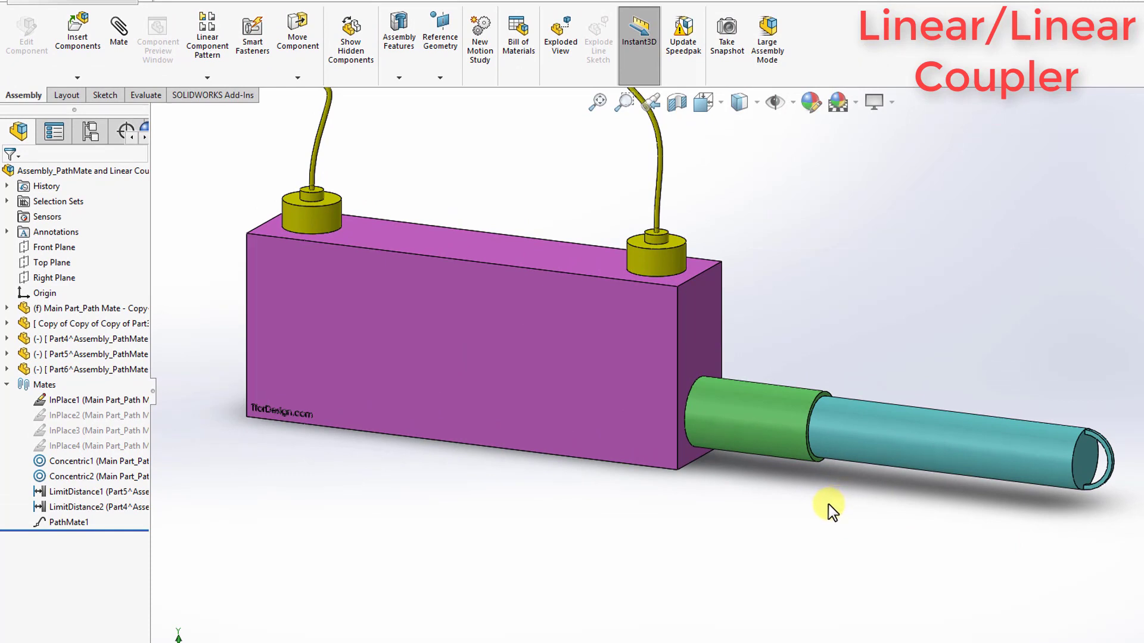
drag(830, 518, 836, 353)
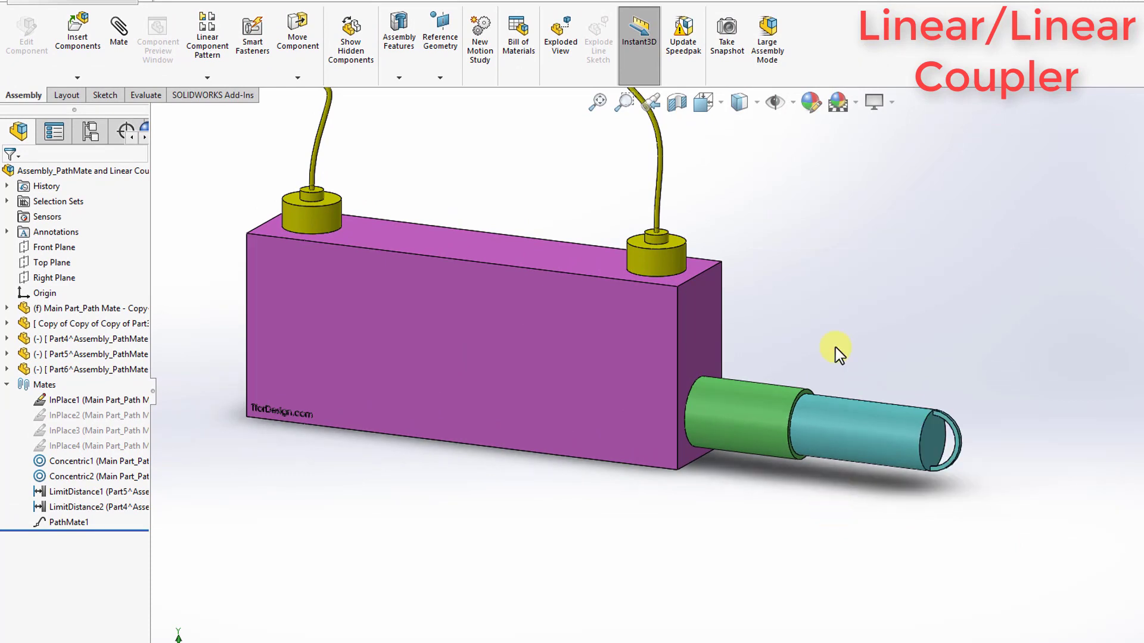
Start a Linear/Linear Coupler mate referencing the teal end face and the green cylinder face
click(125, 54)
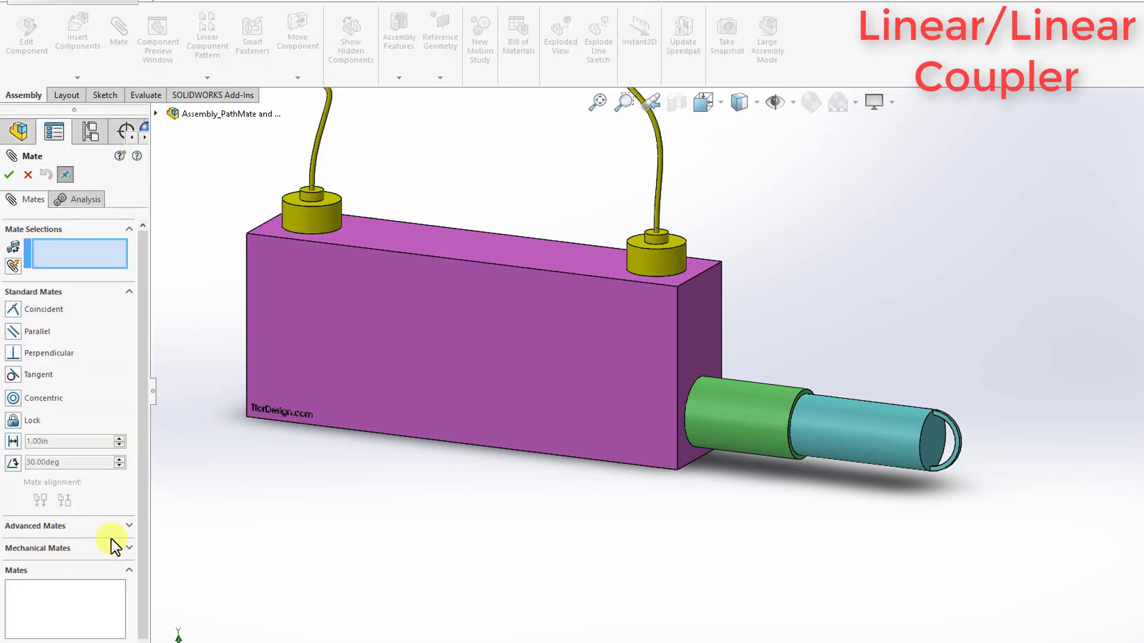
click(119, 524)
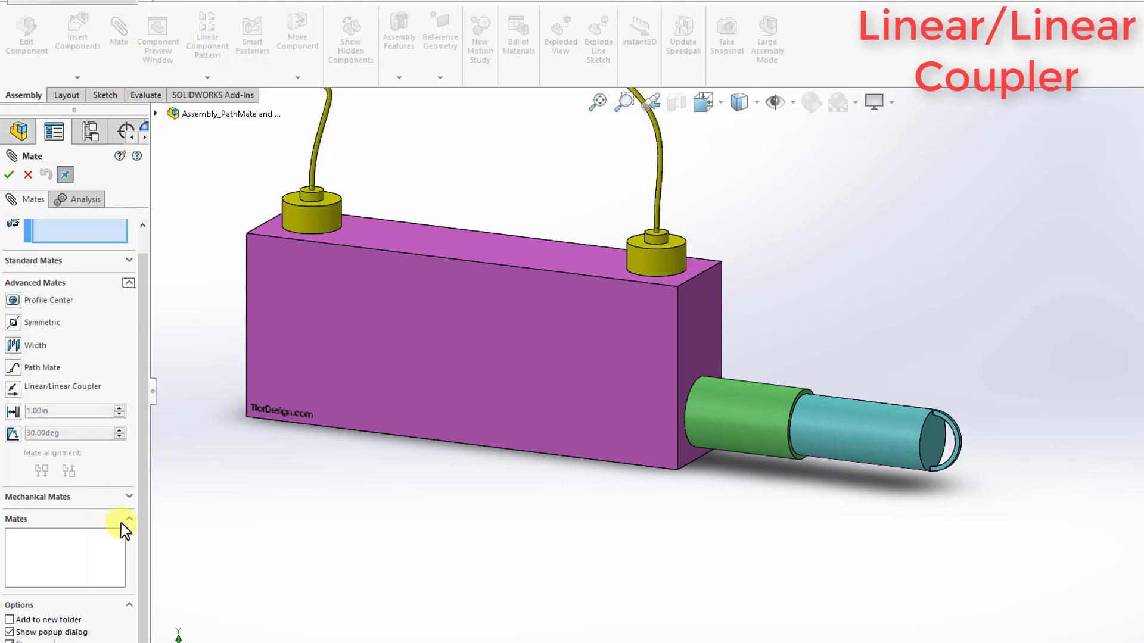
click(13, 391)
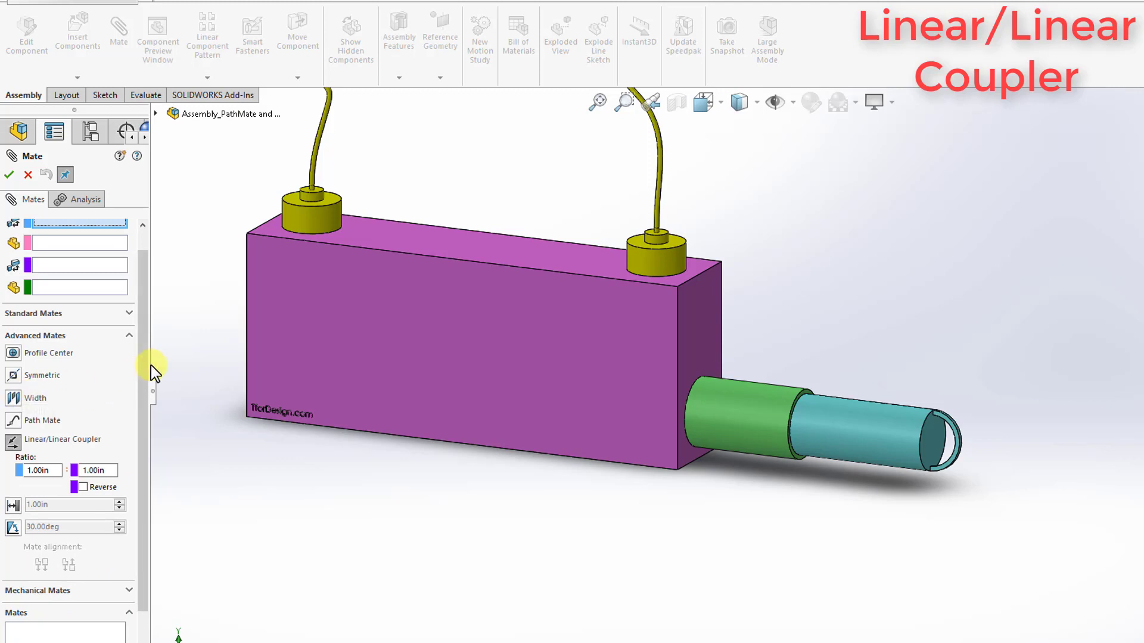
click(678, 296)
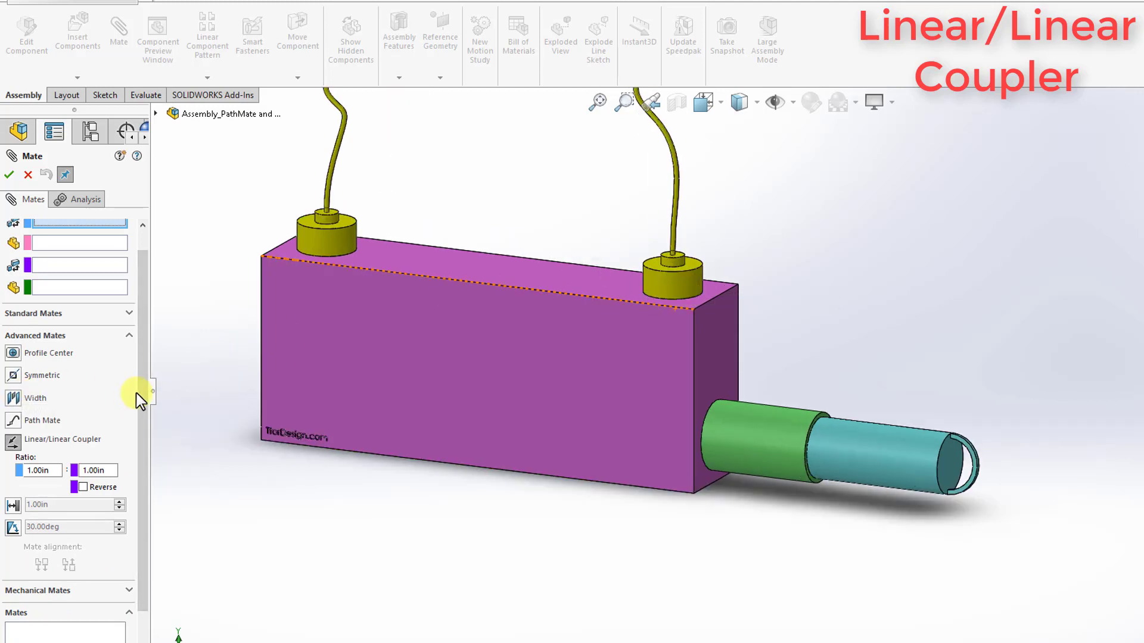
scroll(136, 381, up, 2)
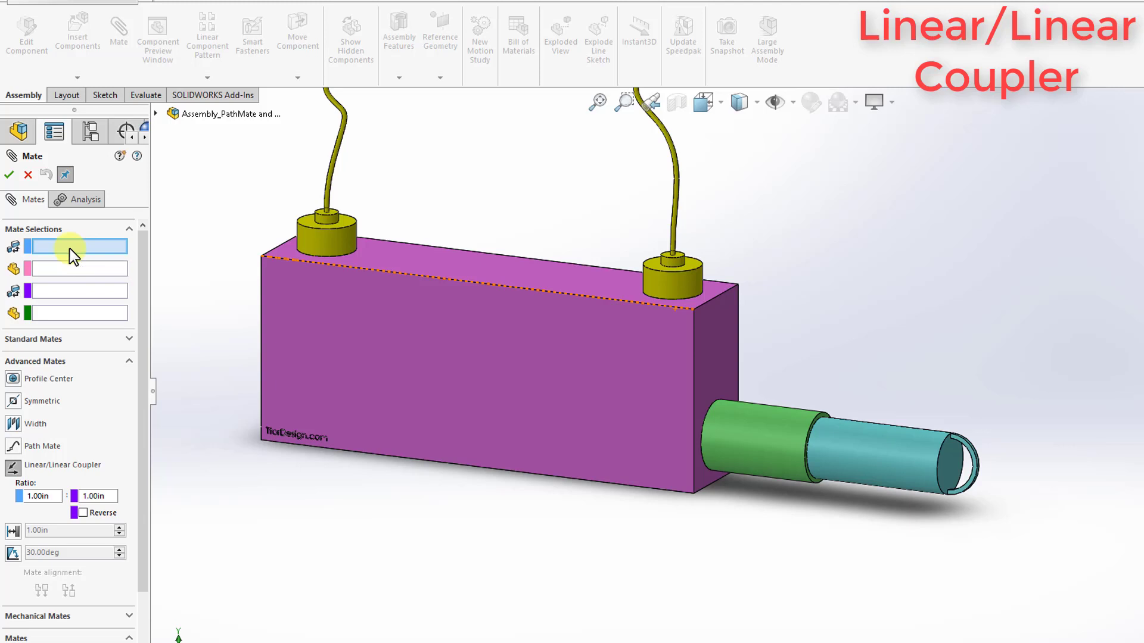
click(949, 469)
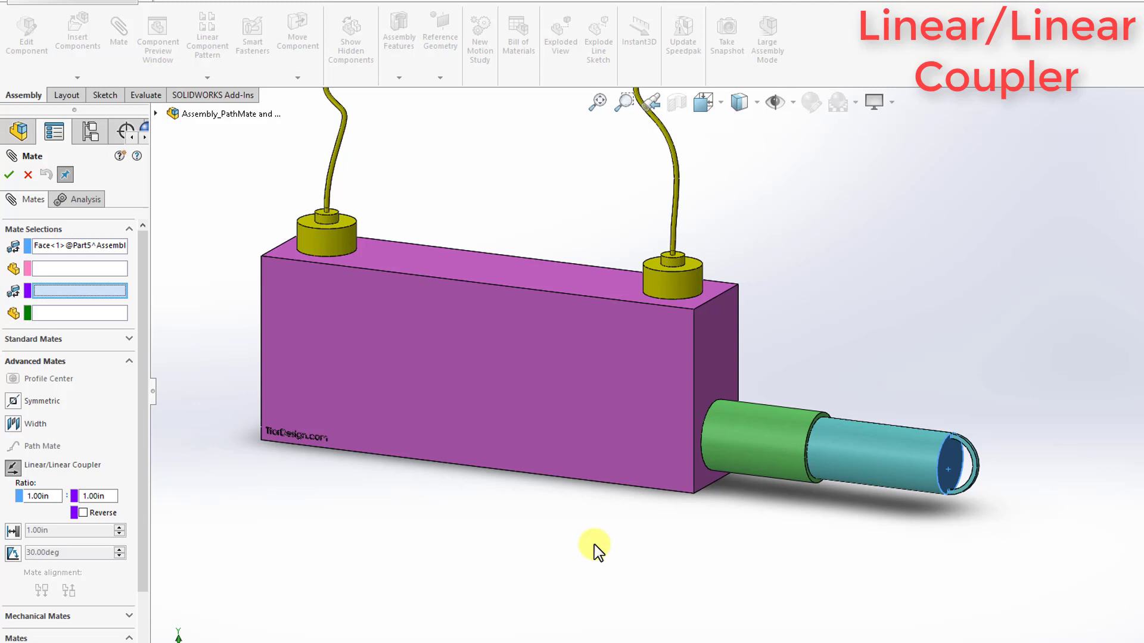
click(749, 451)
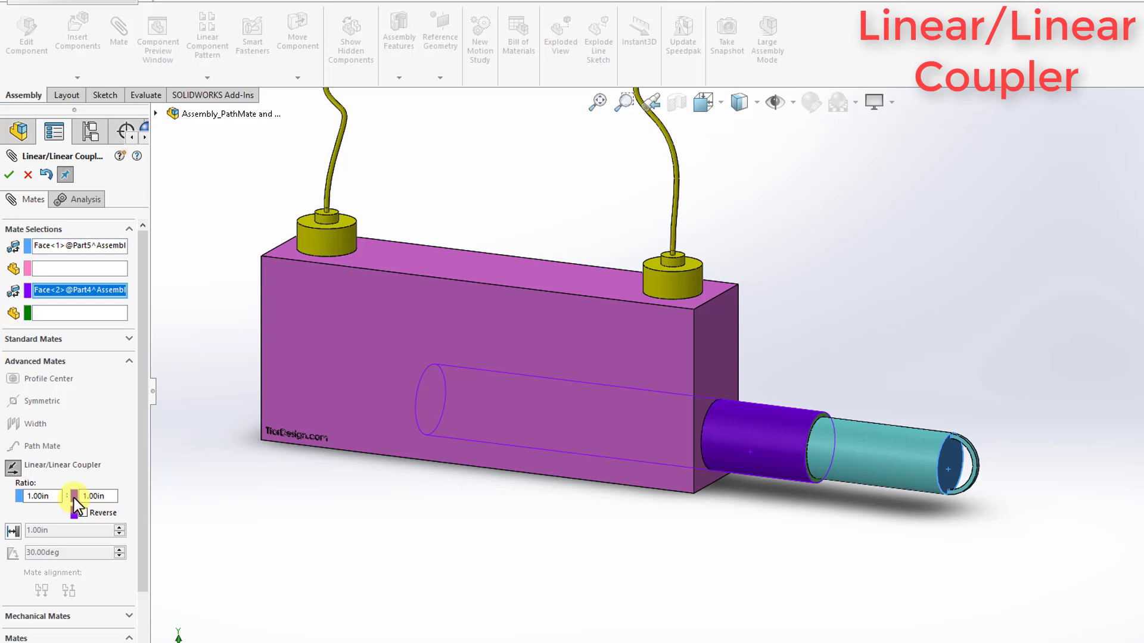
Accept Linear/Linear Coupler3 and drag the teal cylinder to confirm both tubes move together
click(8, 175)
click(8, 174)
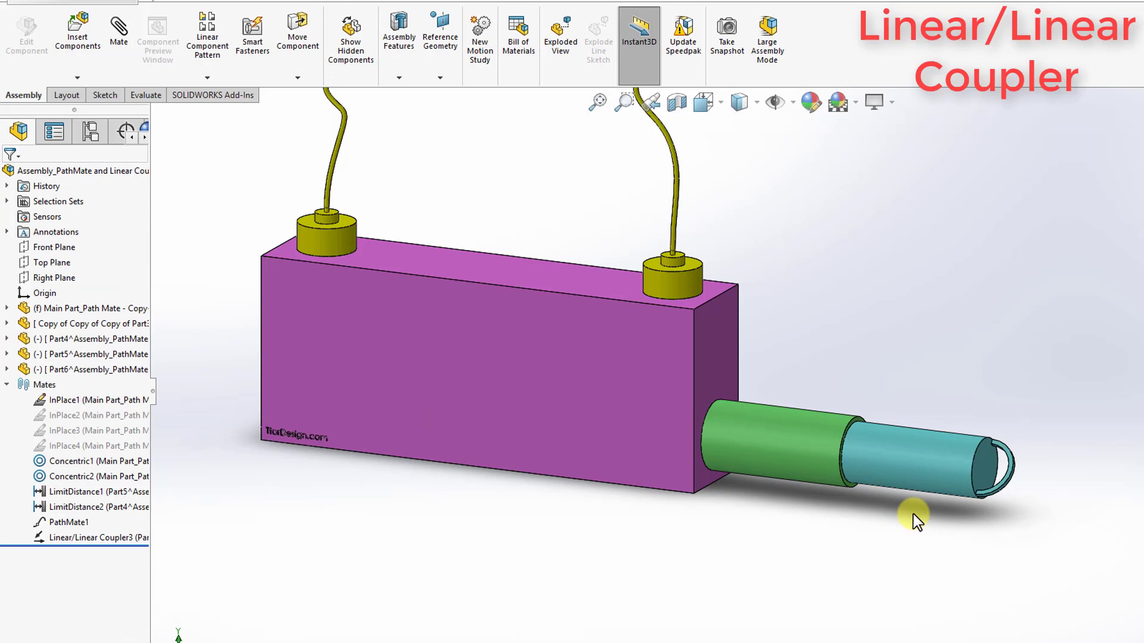
drag(907, 478, 674, 463)
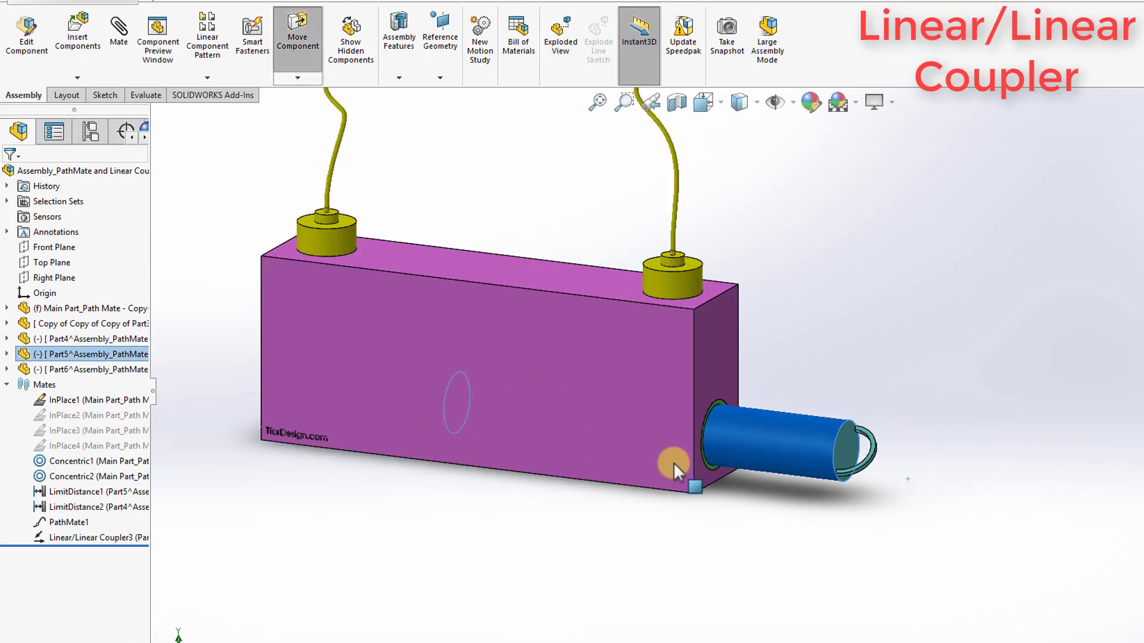
drag(843, 451, 913, 447)
click(613, 623)
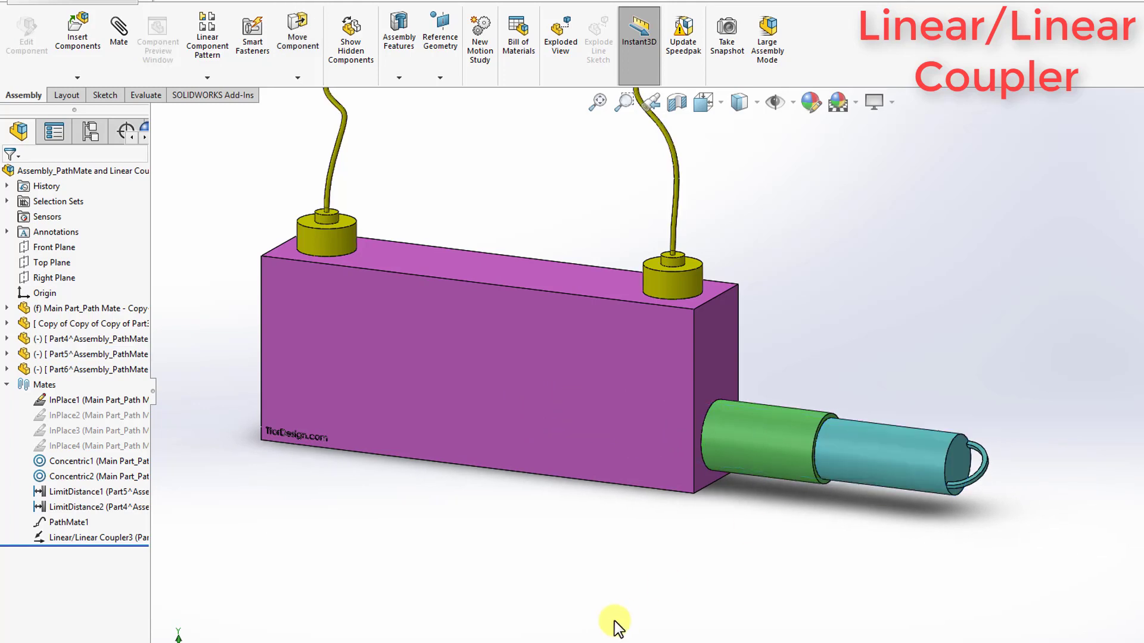
Edit Linear/Linear Coupler3 and change its first ratio value from 1.00in to 3
right_click(103, 538)
click(115, 404)
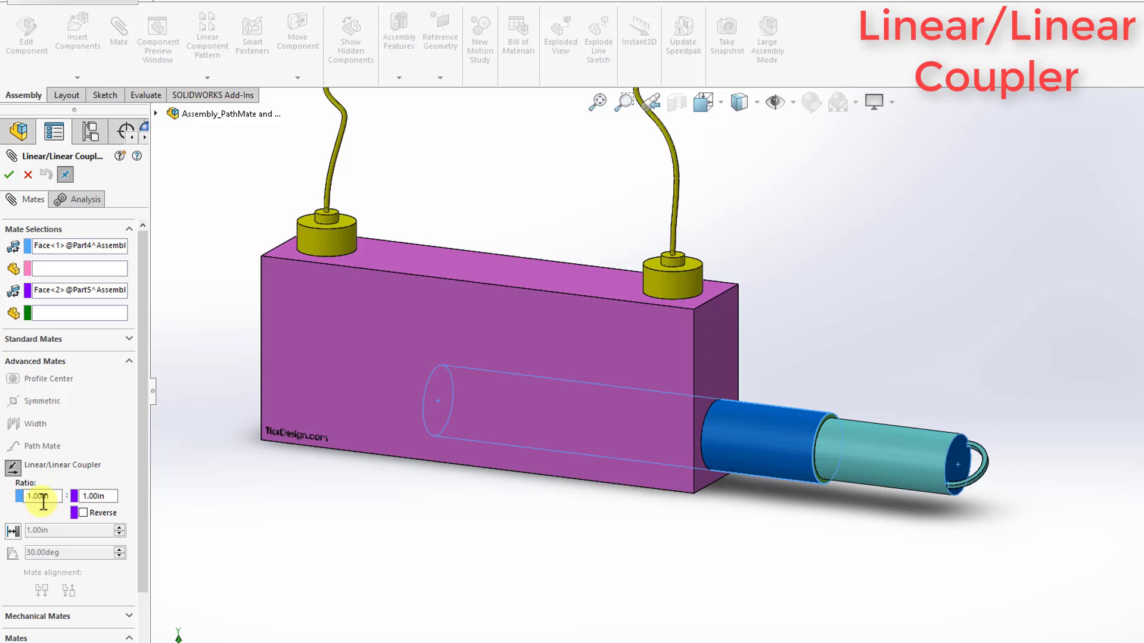
drag(60, 501, 30, 499)
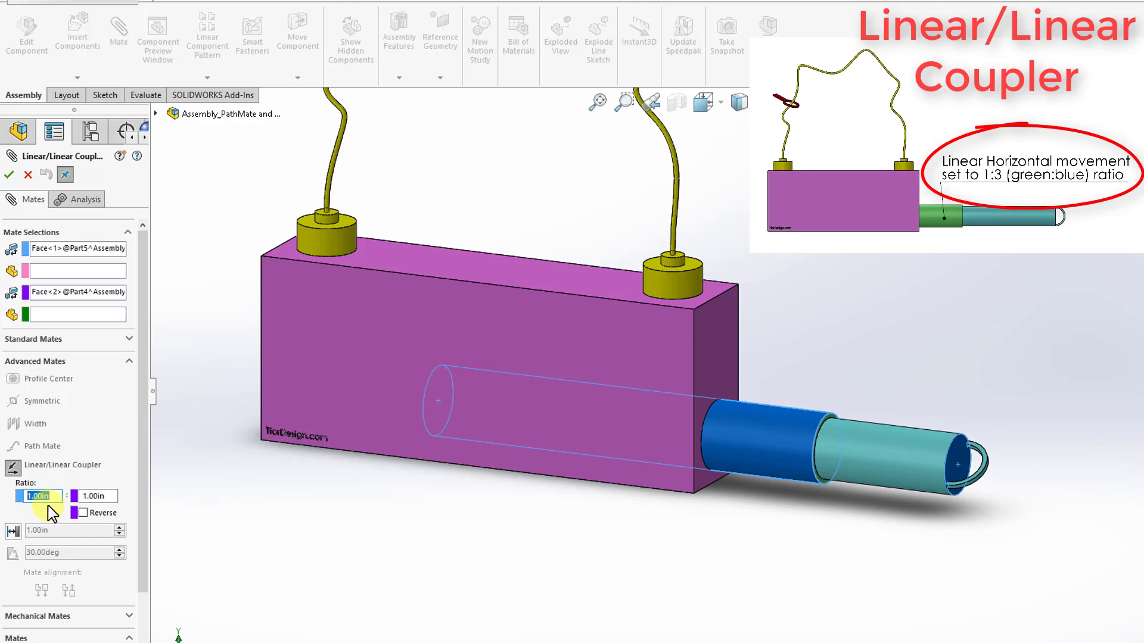
click(52, 497)
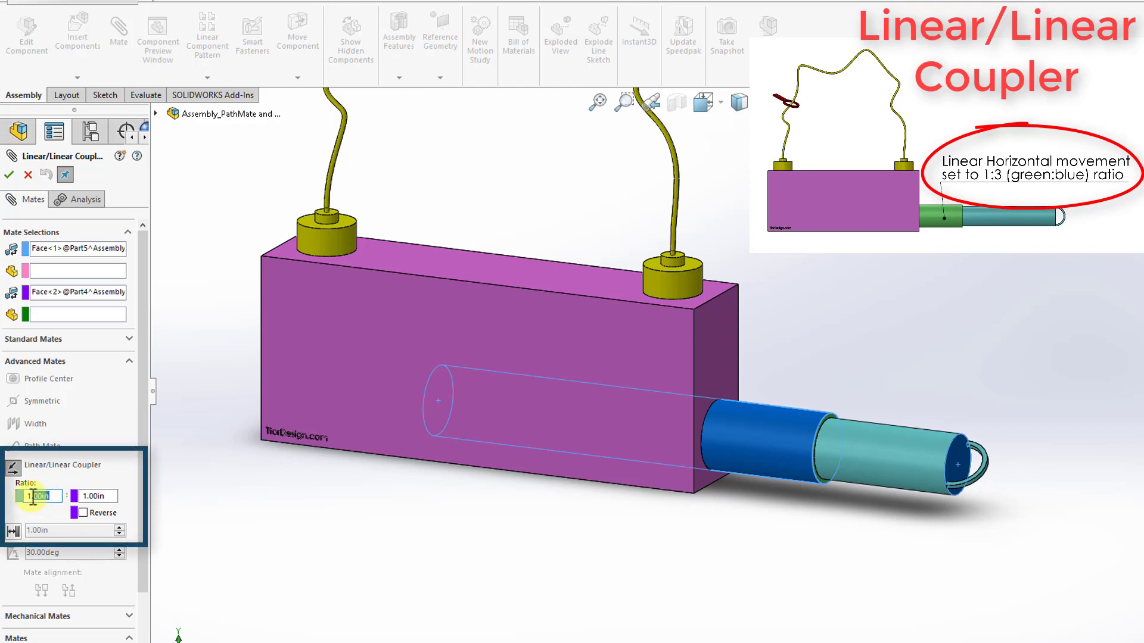
double_click(26, 496)
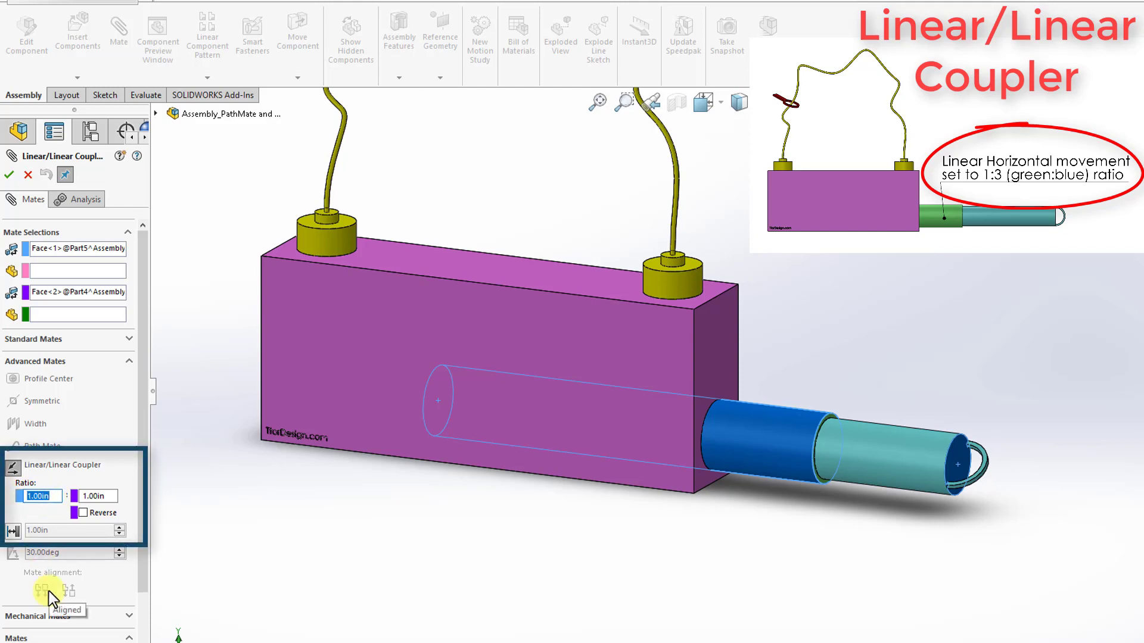
text(3)
key(Return)
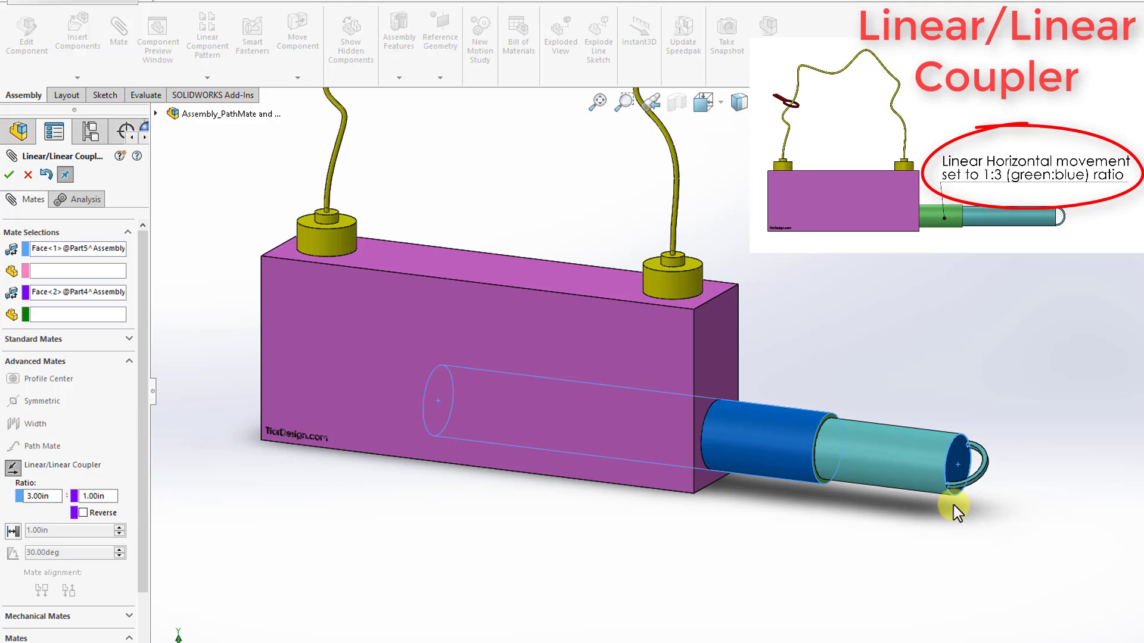
Apply the 3:1 coupler and drag the teal and green cylinders out to check the ratio
click(9, 175)
click(9, 174)
click(895, 482)
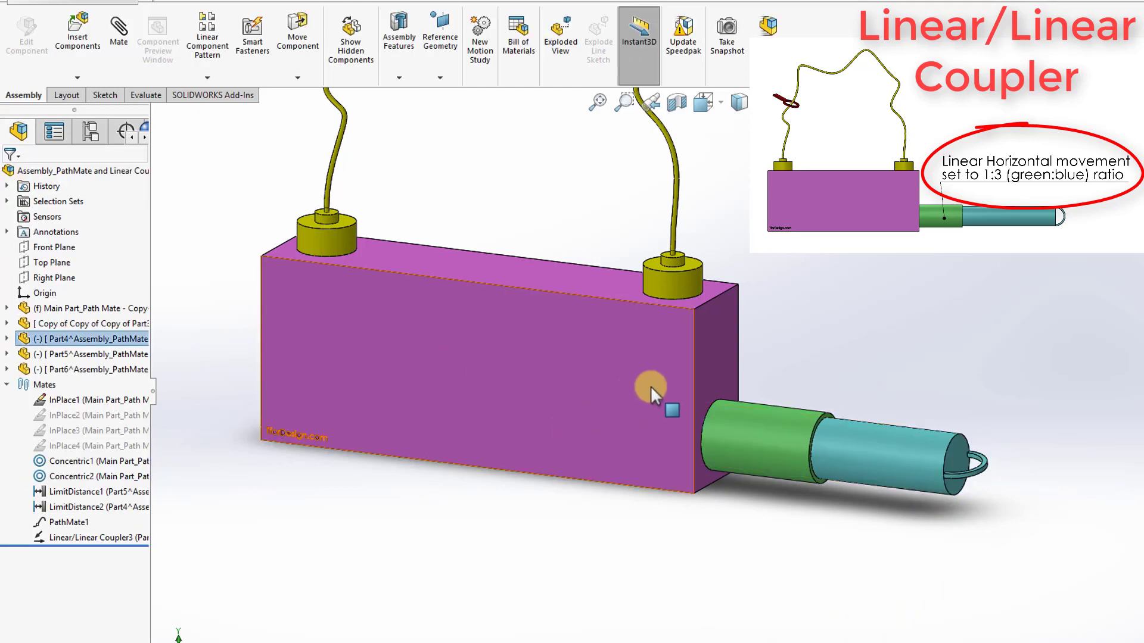
drag(906, 455, 858, 444)
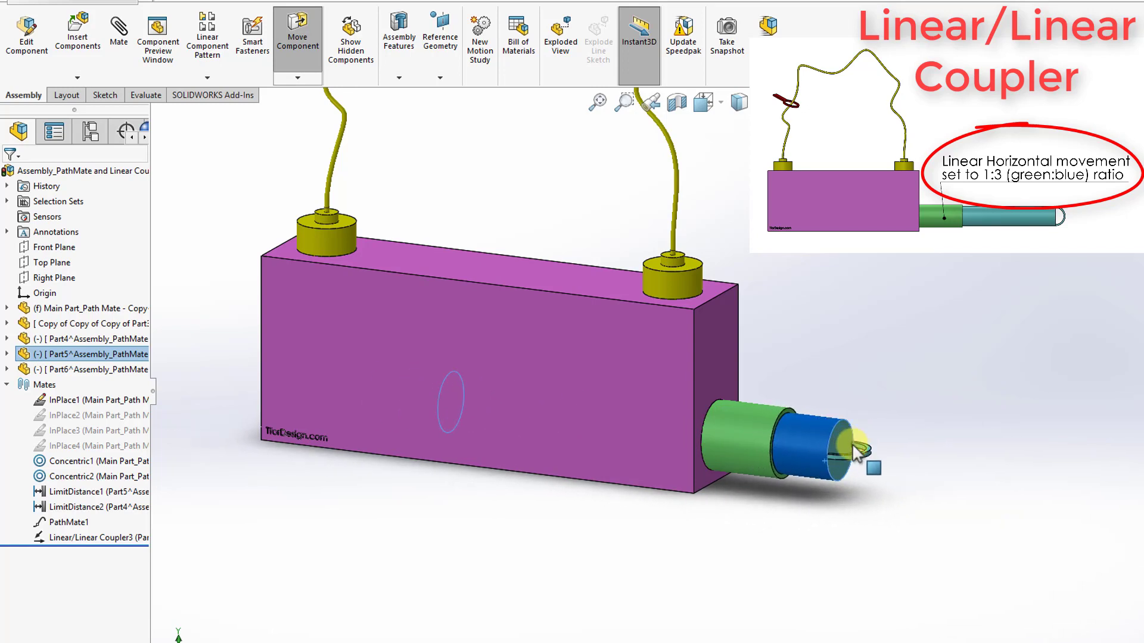
click(803, 503)
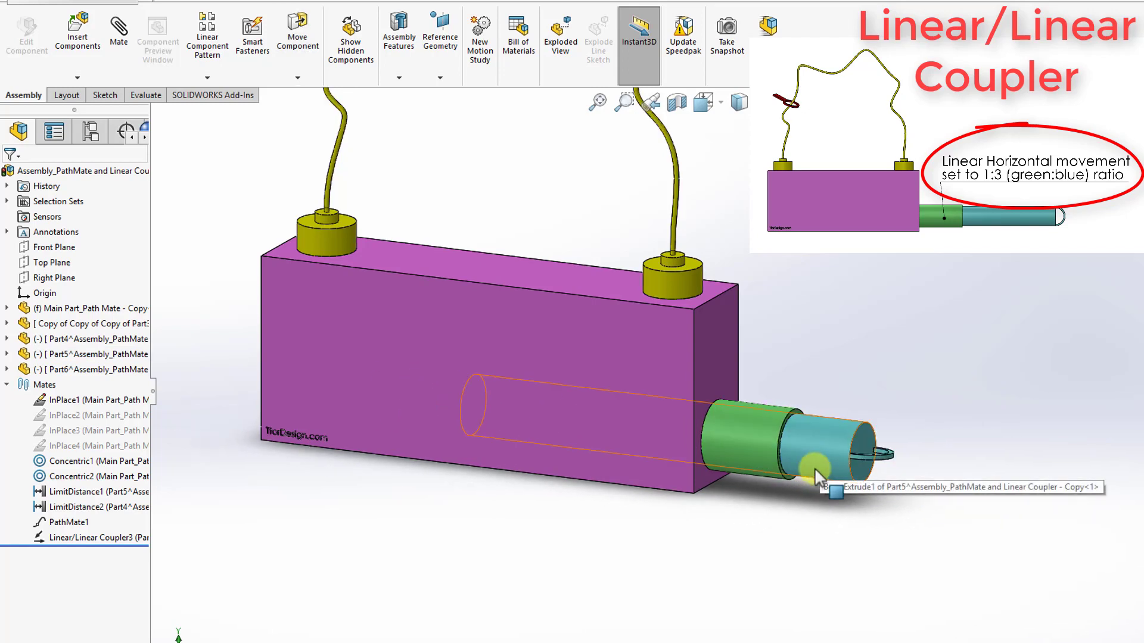
drag(813, 467, 1001, 459)
click(759, 502)
click(761, 450)
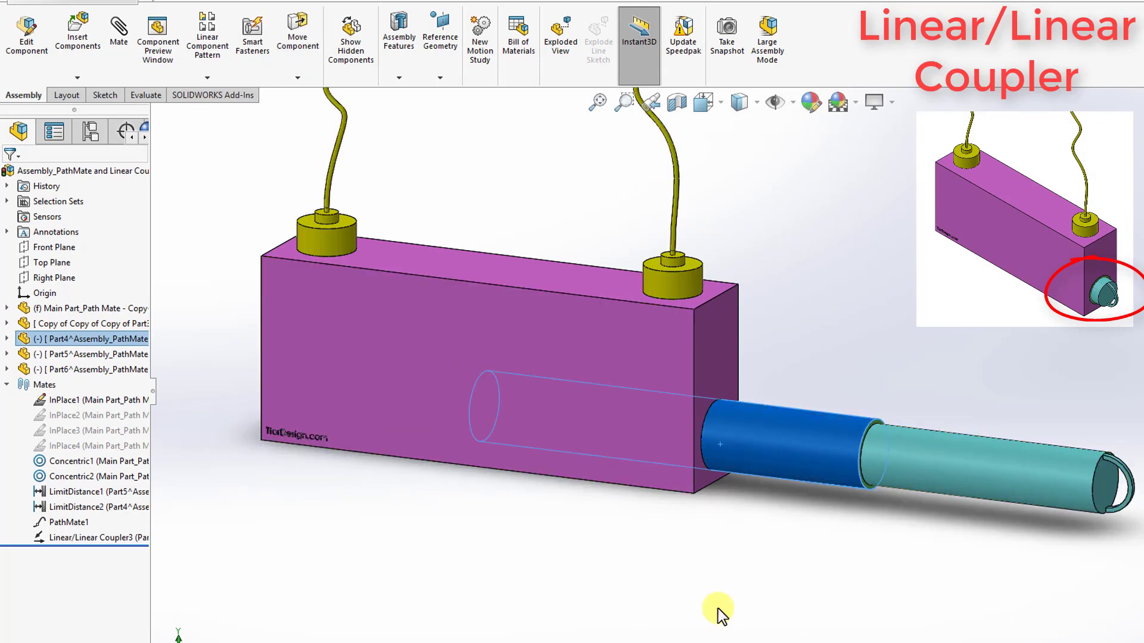
click(778, 552)
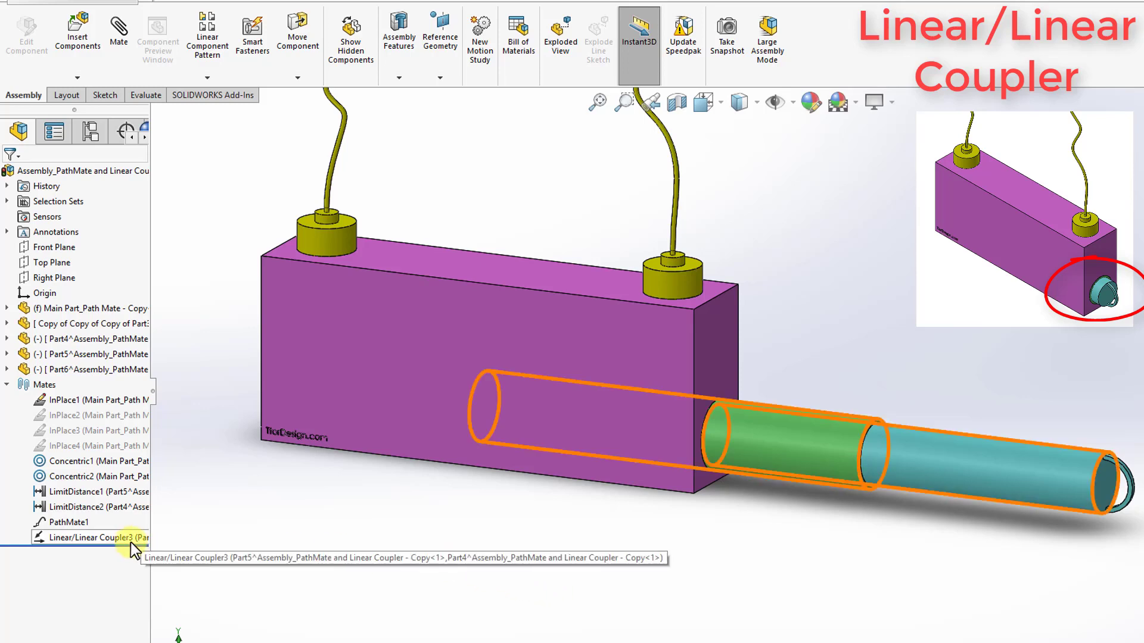
Suppress Linear/Linear Coupler3 and push the teal tube almost fully into the purple box
right_click(91, 538)
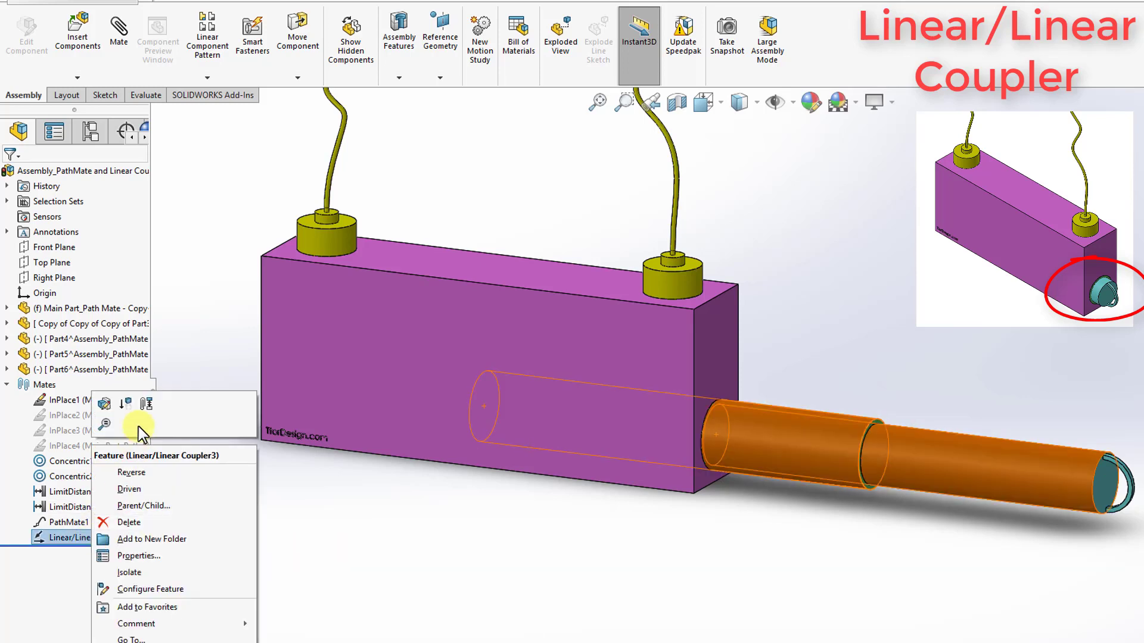
click(130, 407)
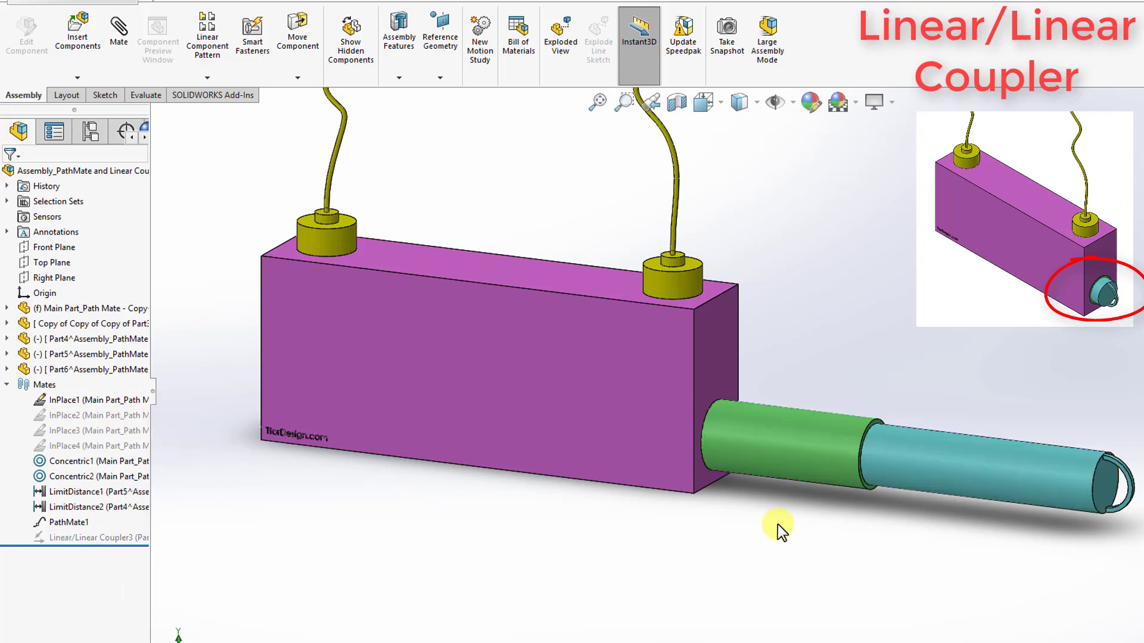
click(834, 475)
drag(831, 474, 617, 462)
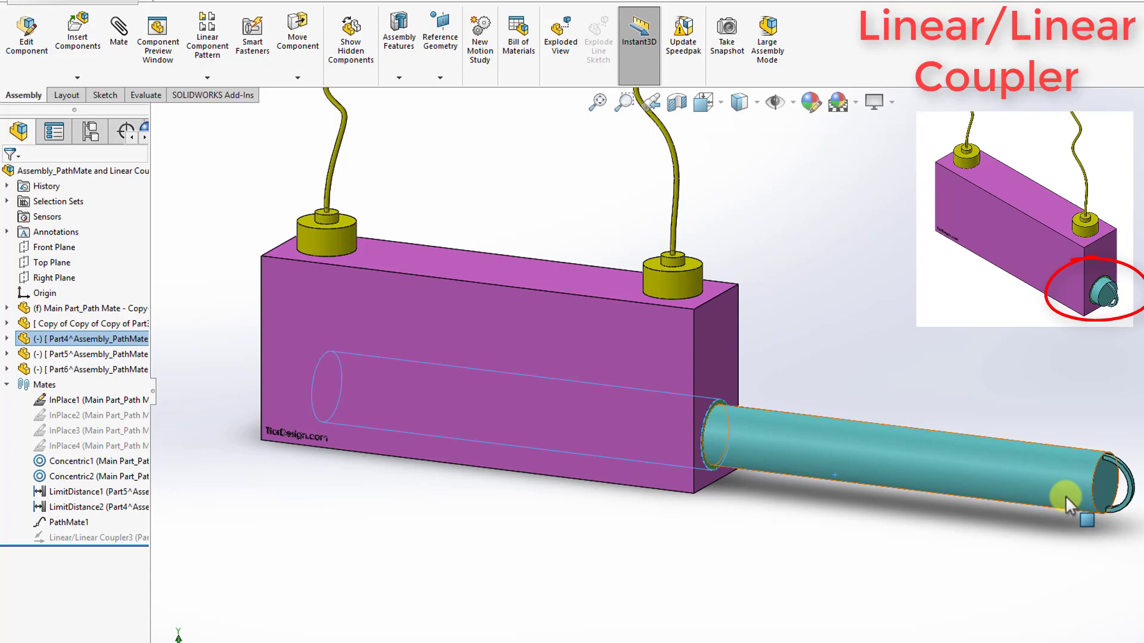
drag(1065, 496, 600, 456)
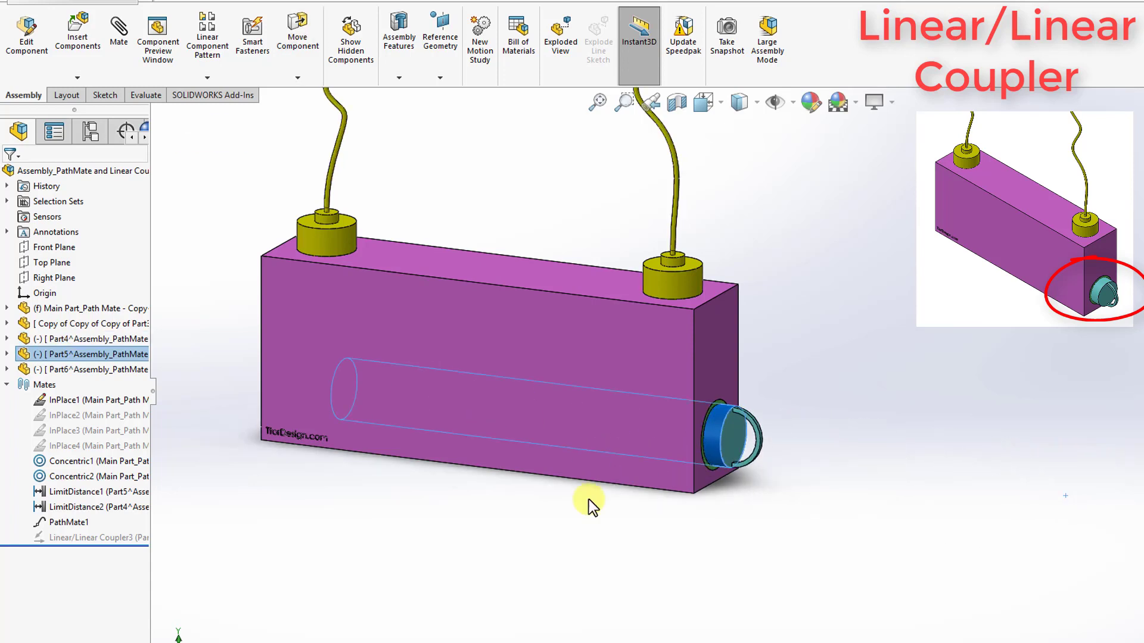
Unsuppress Linear/Linear Coupler3 and try pulling the teal tube back out
click(90, 537)
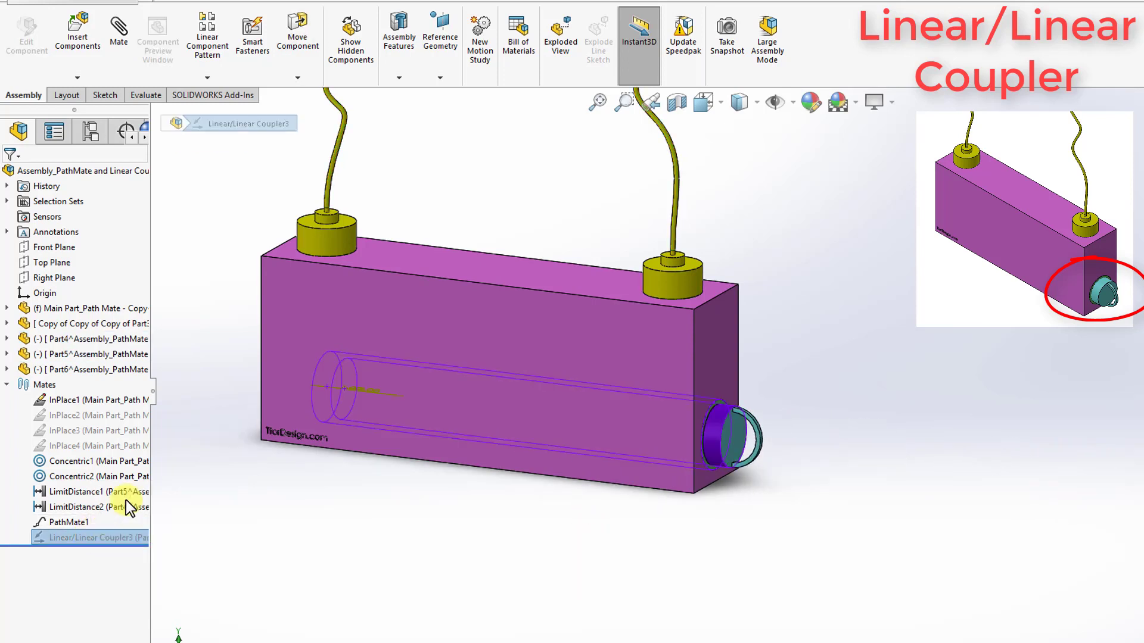
click(595, 571)
drag(741, 442, 685, 459)
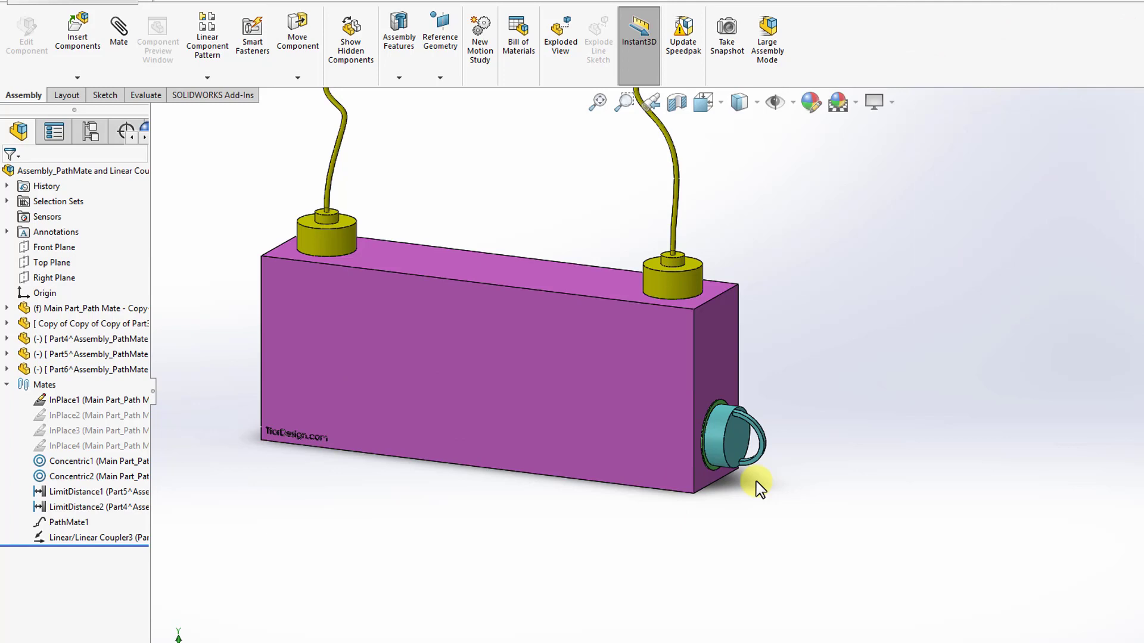